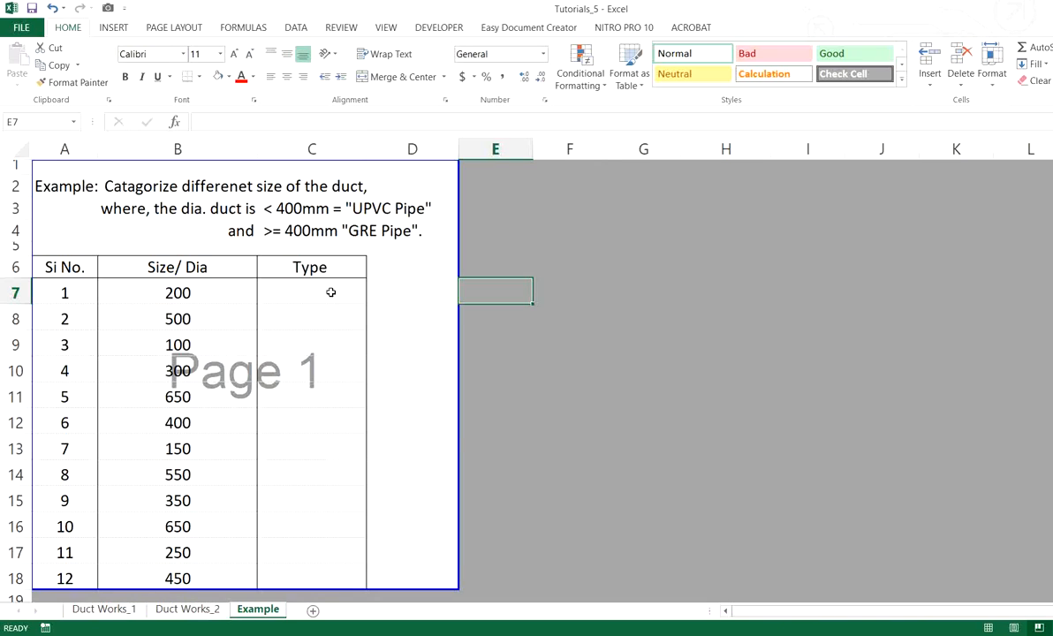
Start an IF formula in C7 of the Type column that tests whether the size in B7 is less than 400.
left_click(331, 292)
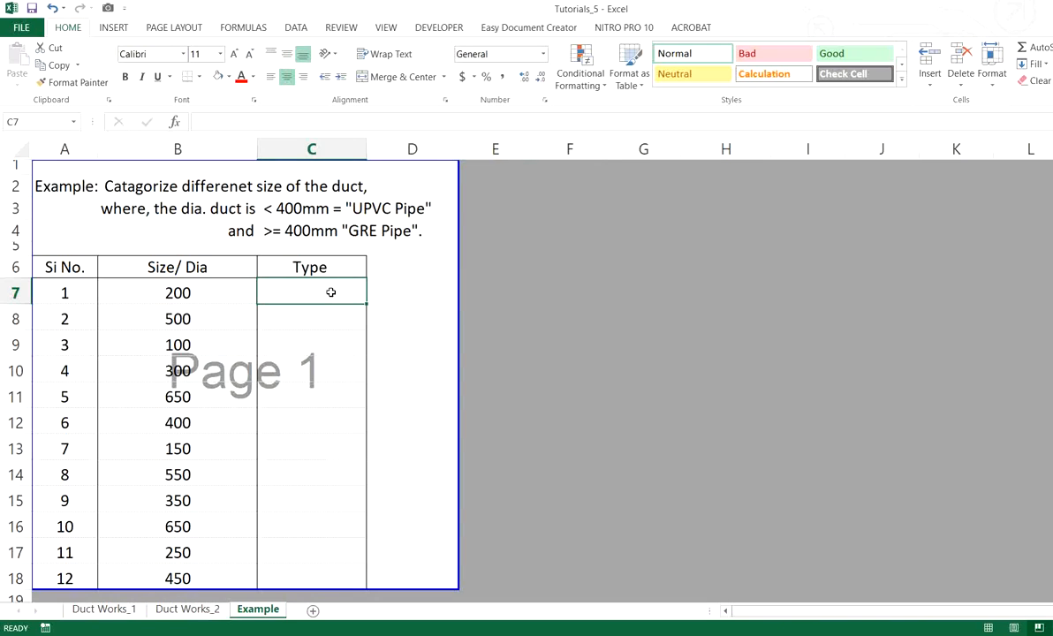
type("=")
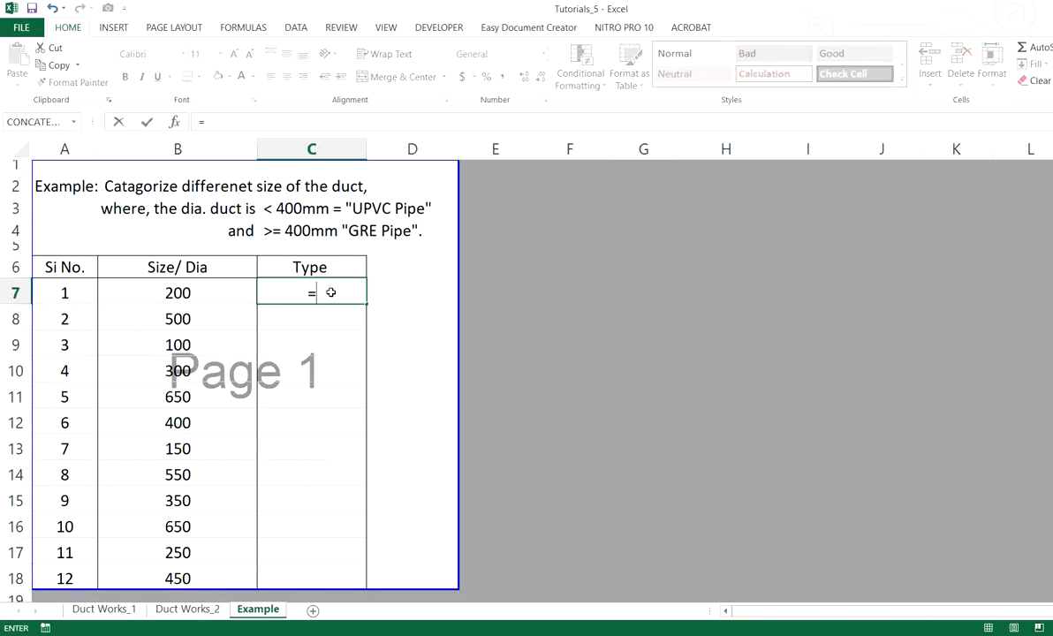
type("if")
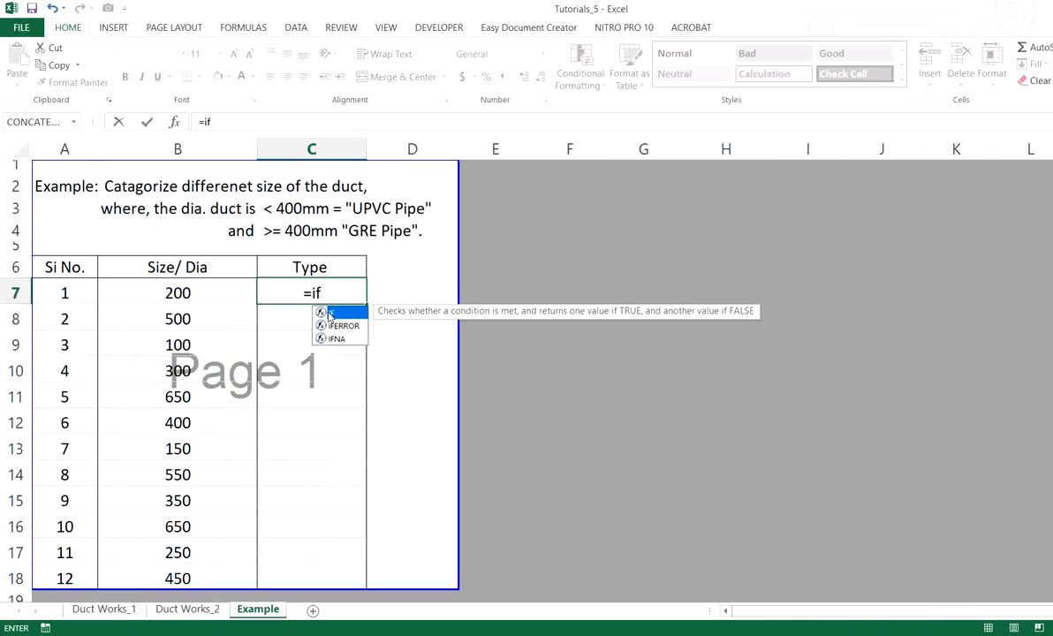
double_click(329, 314)
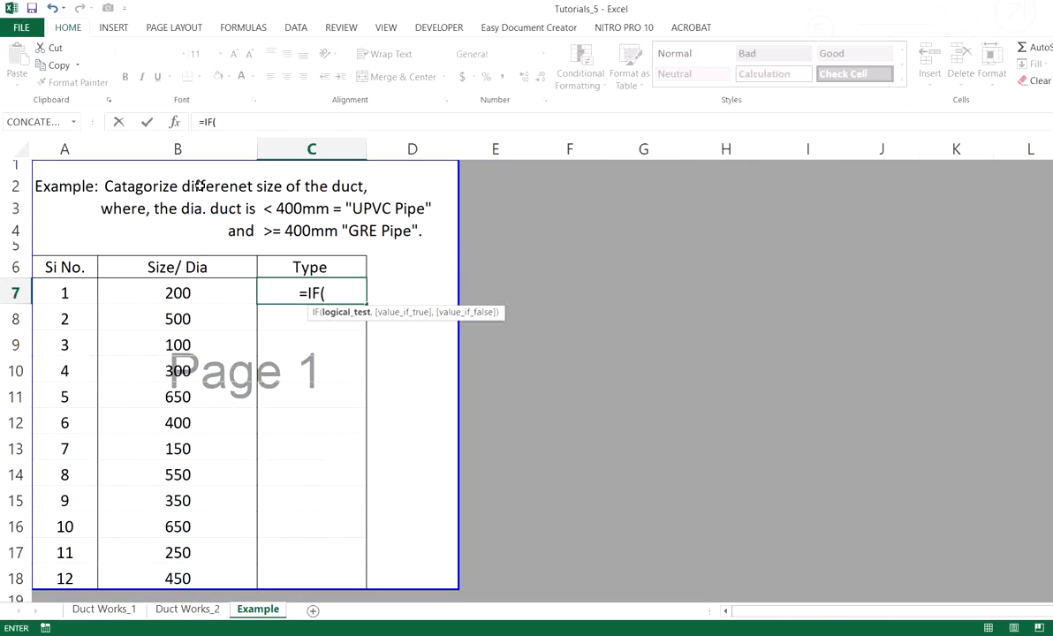
left_click(190, 294)
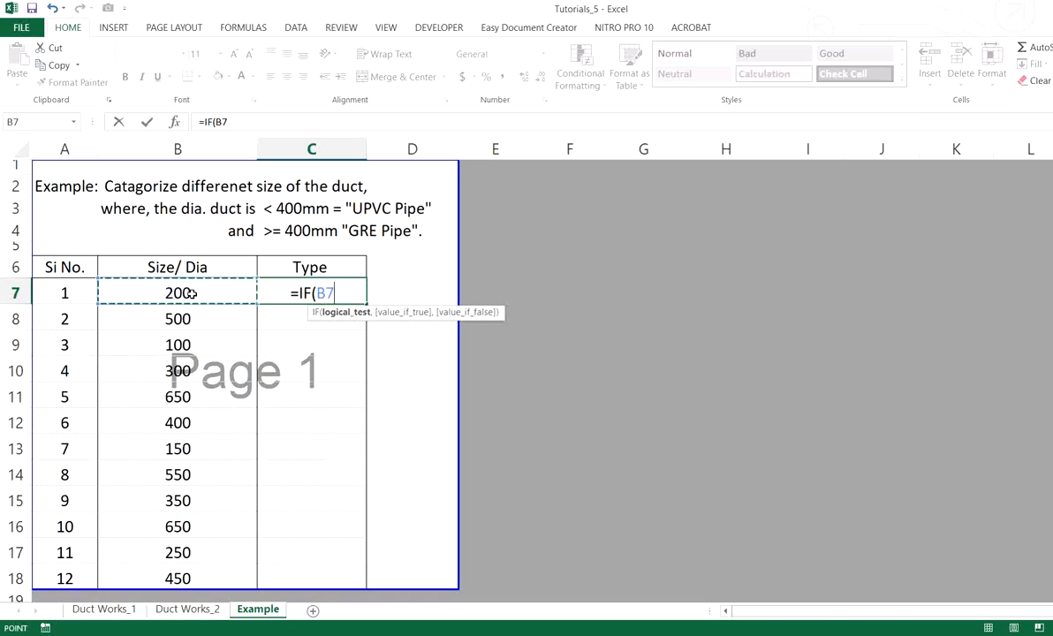
type("<")
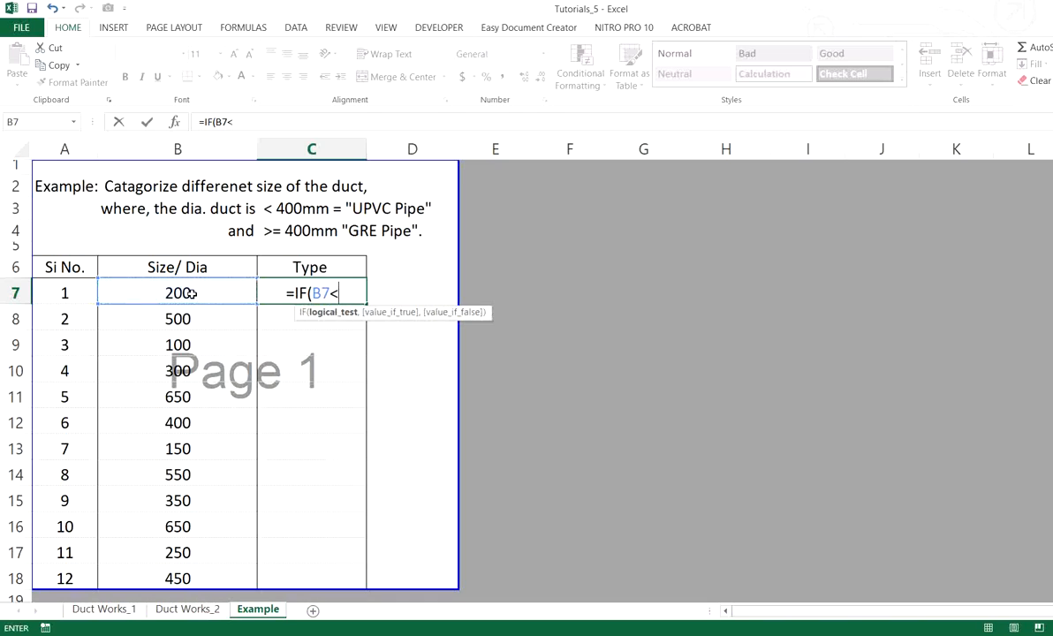
type("400")
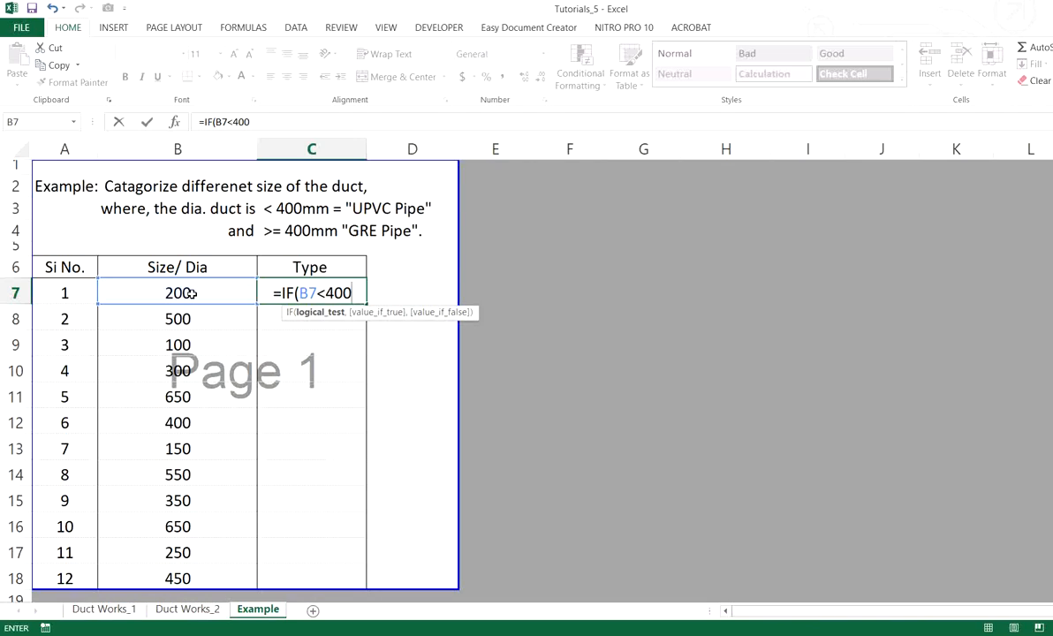
Complete the C7 formula to return "UPVC" when the test is true and "GRE" when it is false.
type(",")
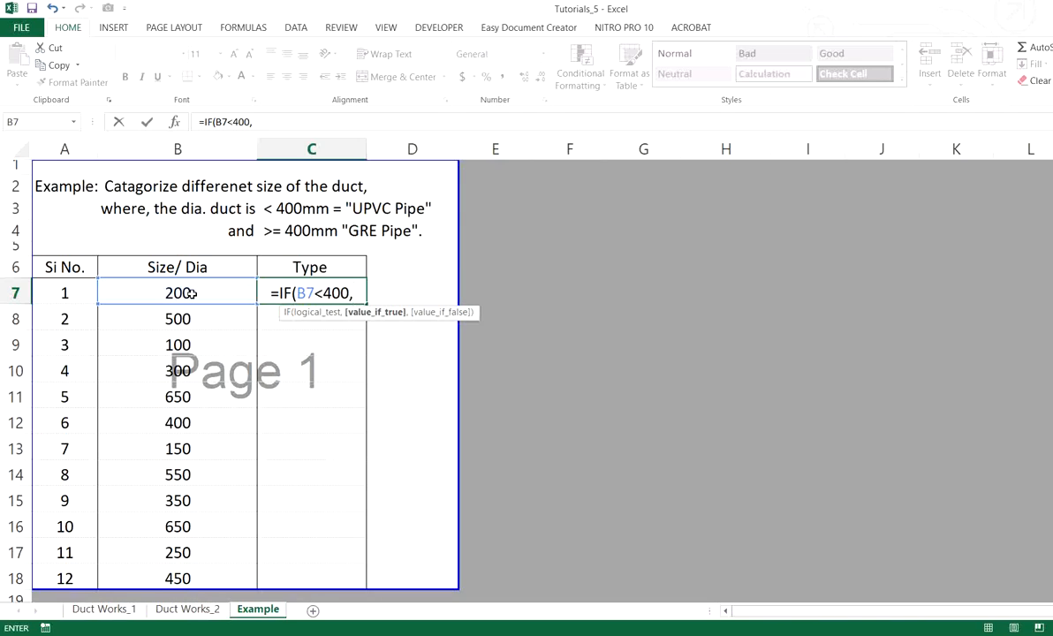
type("\"")
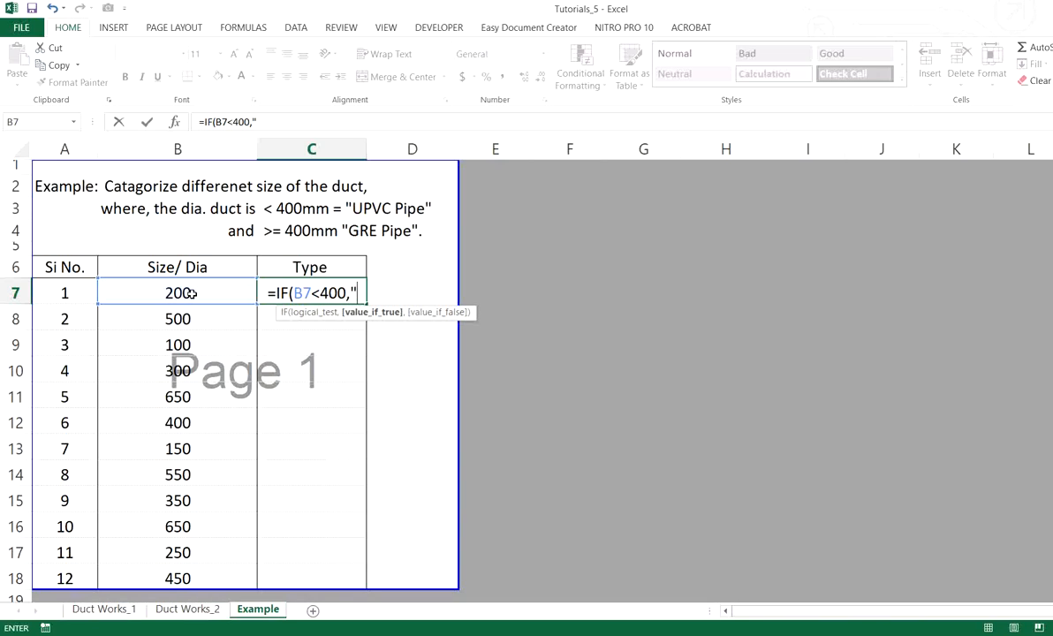
type("UPVC")
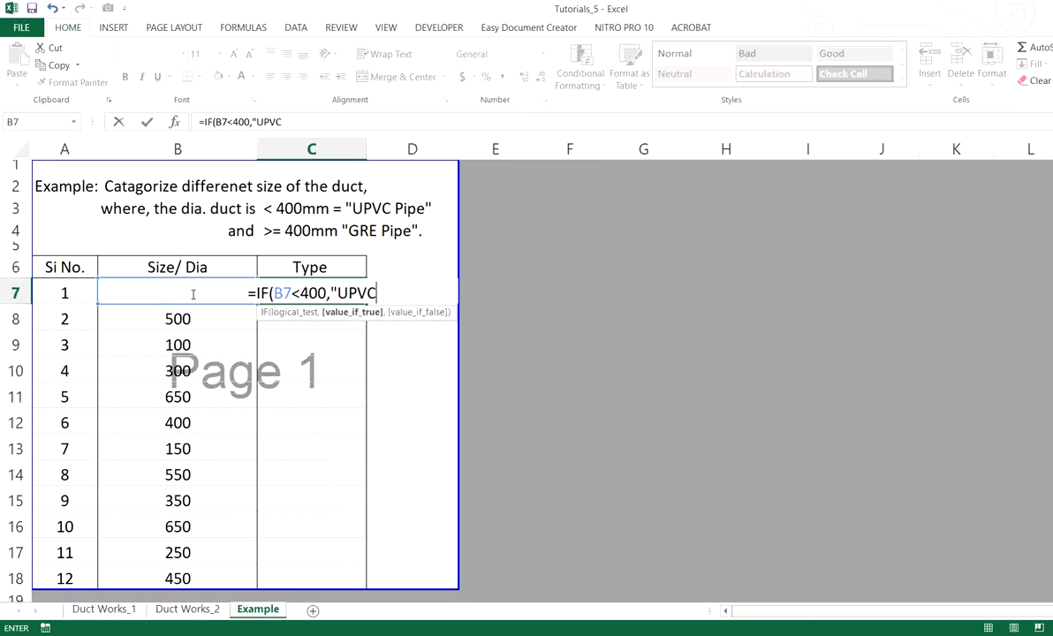
type("\"")
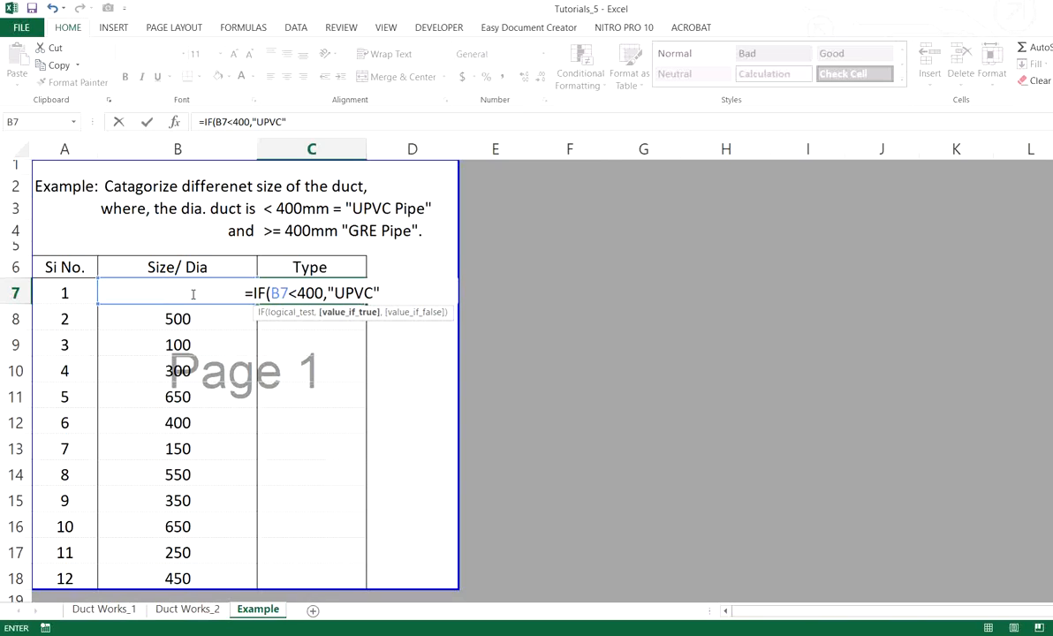
type(",")
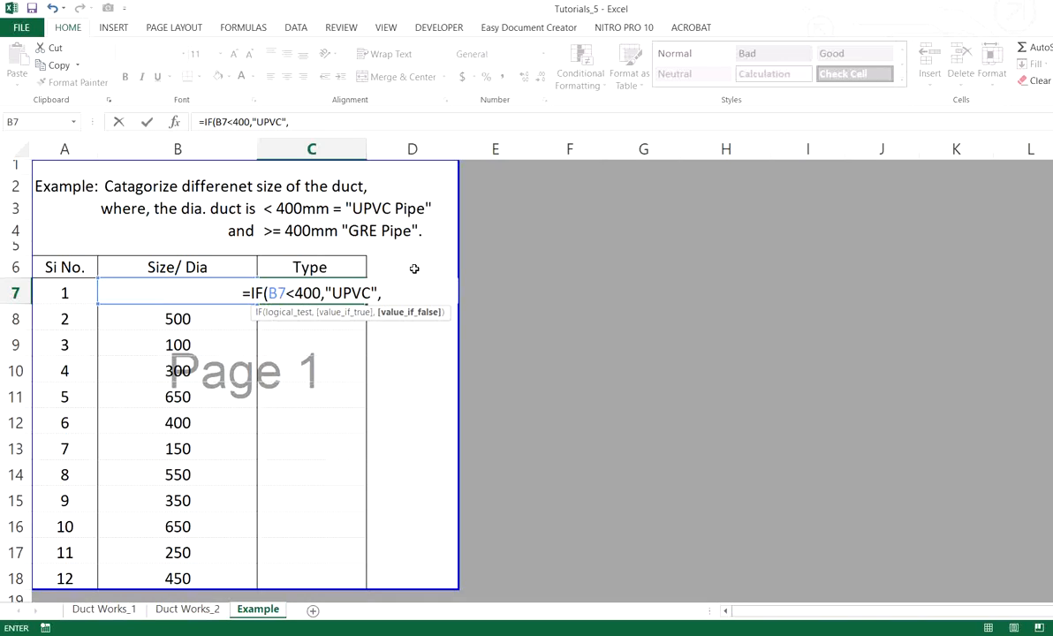
type("\"")
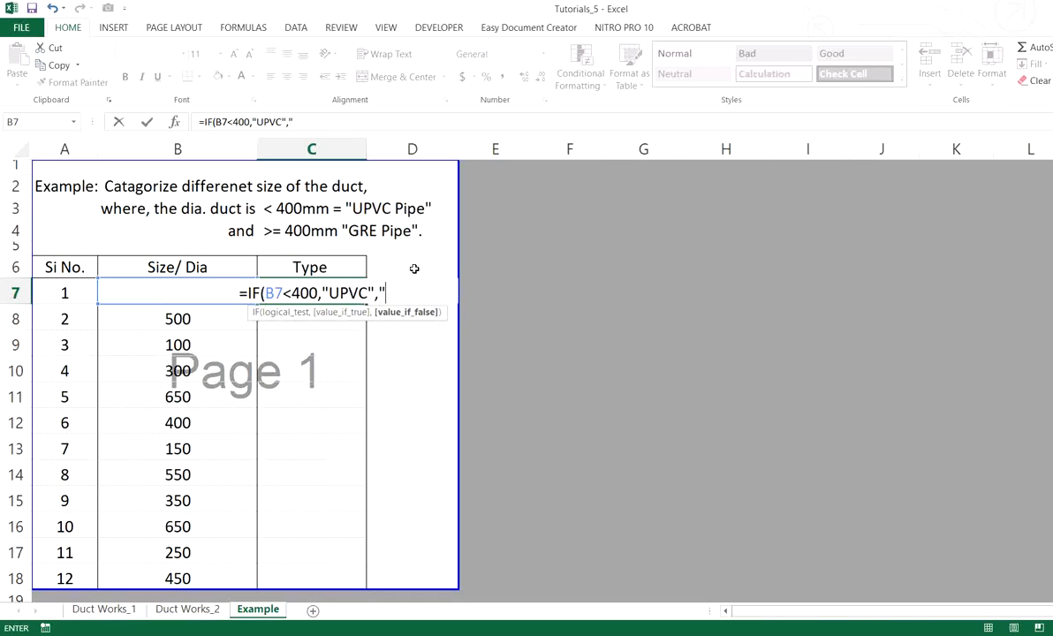
type("GRE\"")
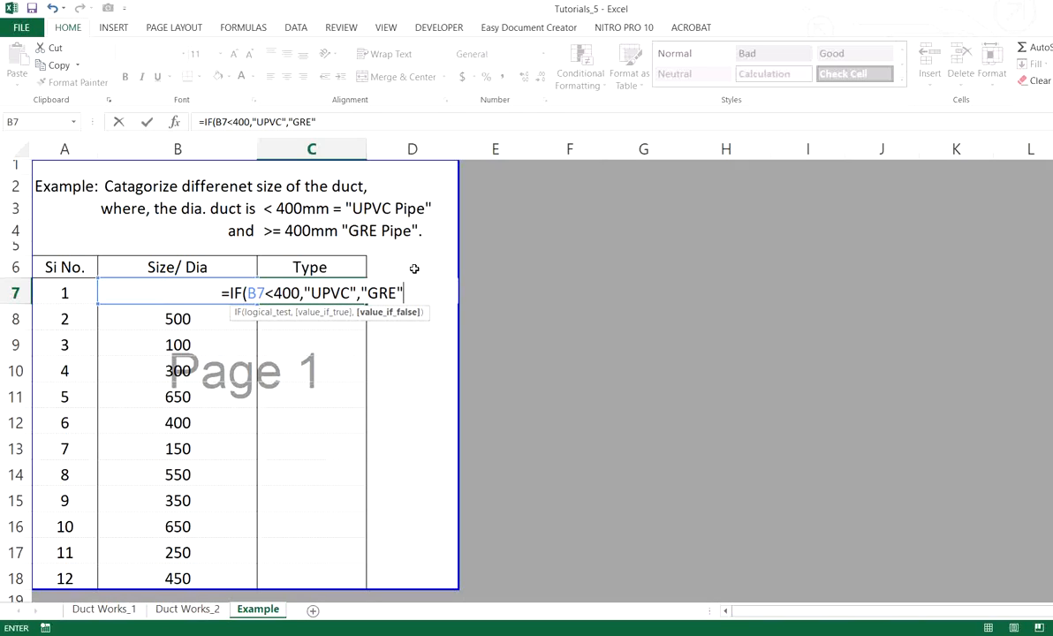
type(")")
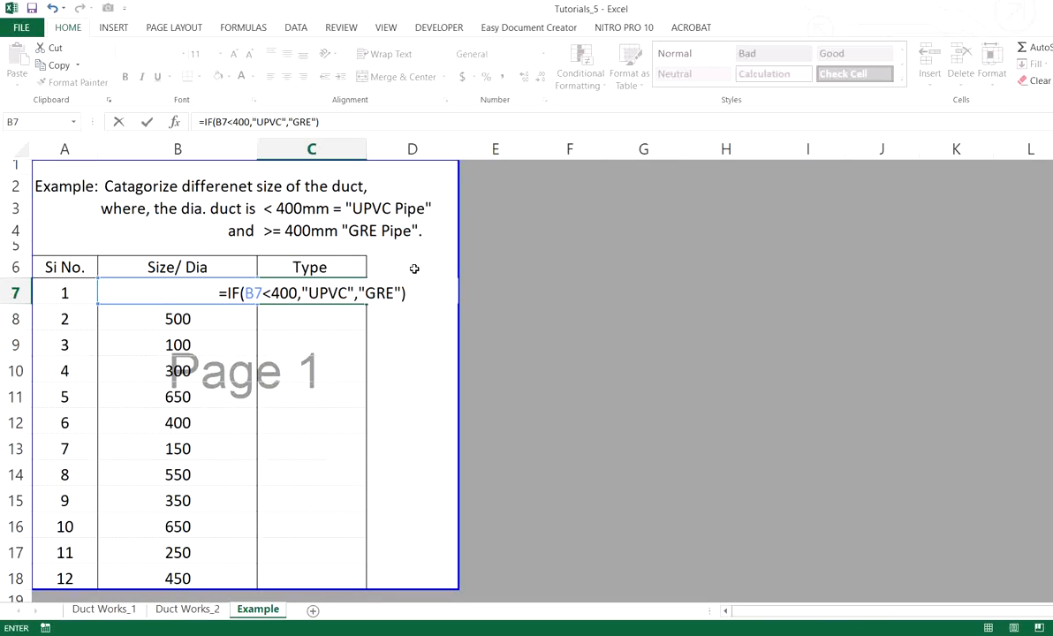
key("ctrl+Return")
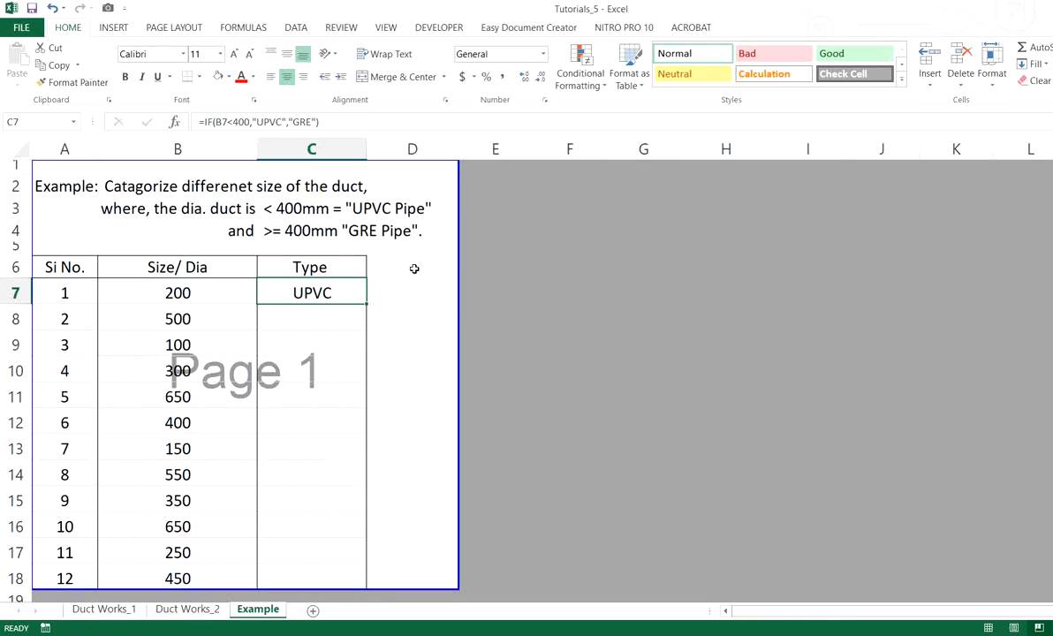
Fill the C7 formula down the Type column to C18 without copying the formatting.
left_click_drag(367, 304, 353, 579)
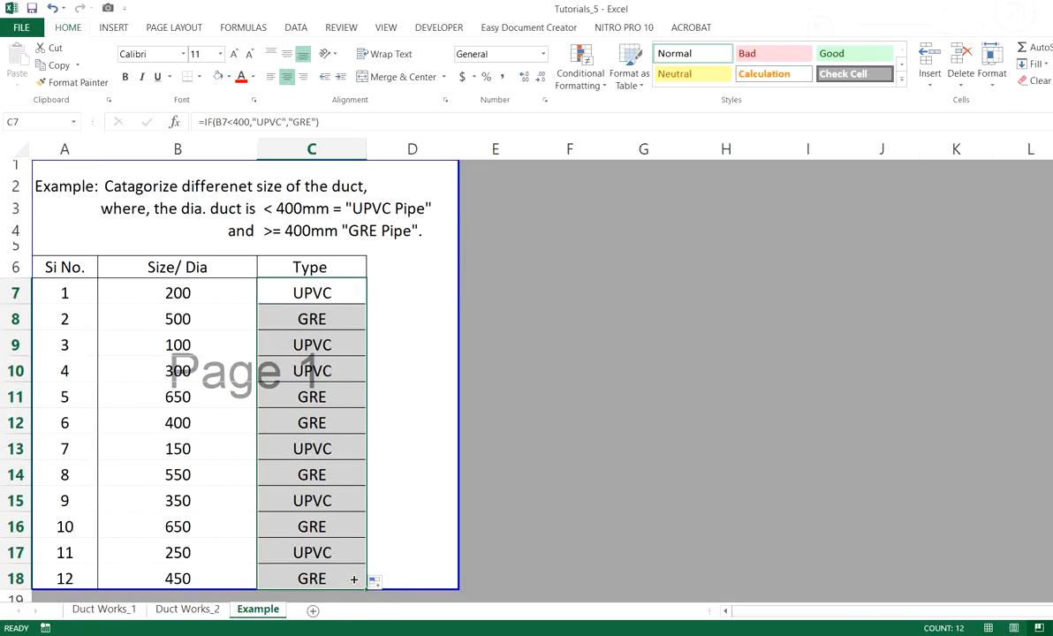
left_click(376, 580)
left_click(435, 549)
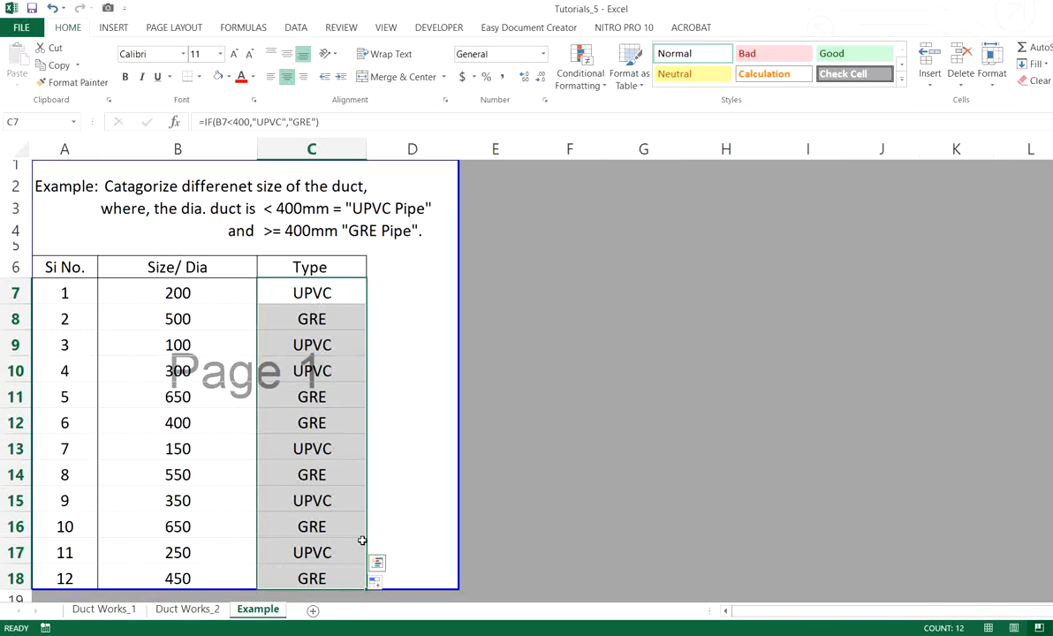
left_click(539, 523)
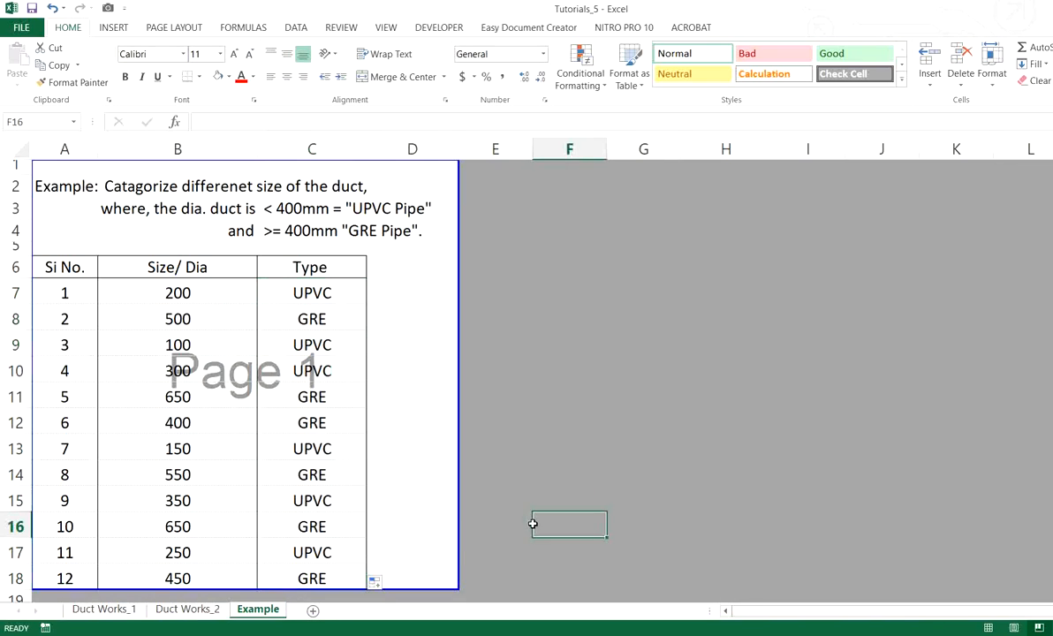
Open the Duct Works_2 sheet and examine the total length formula in E6 and the duct sizes down to the Total row.
left_click(199, 611)
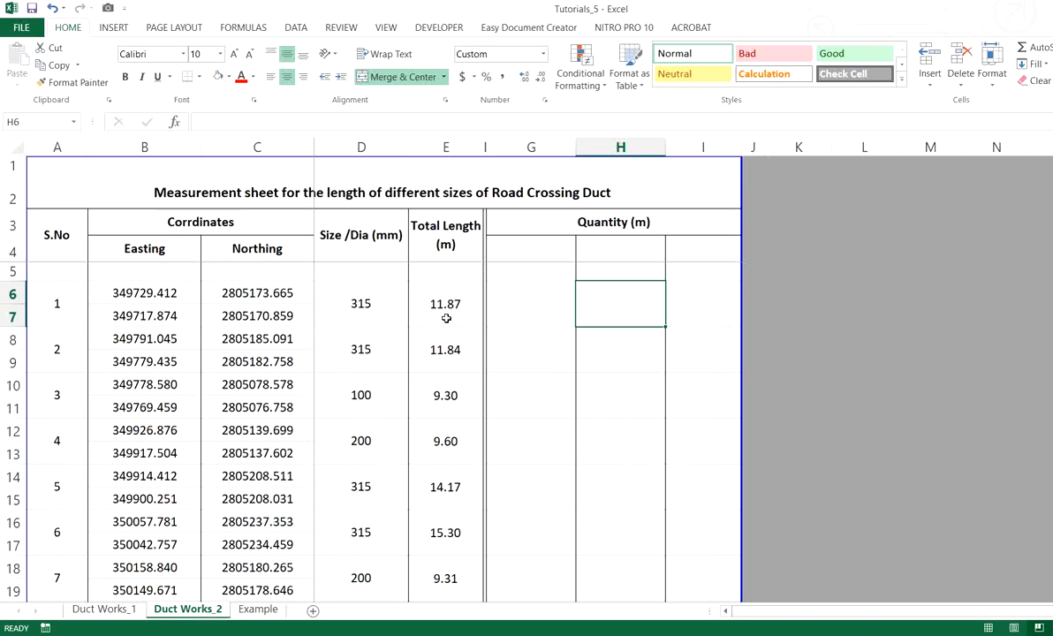
left_click(448, 314)
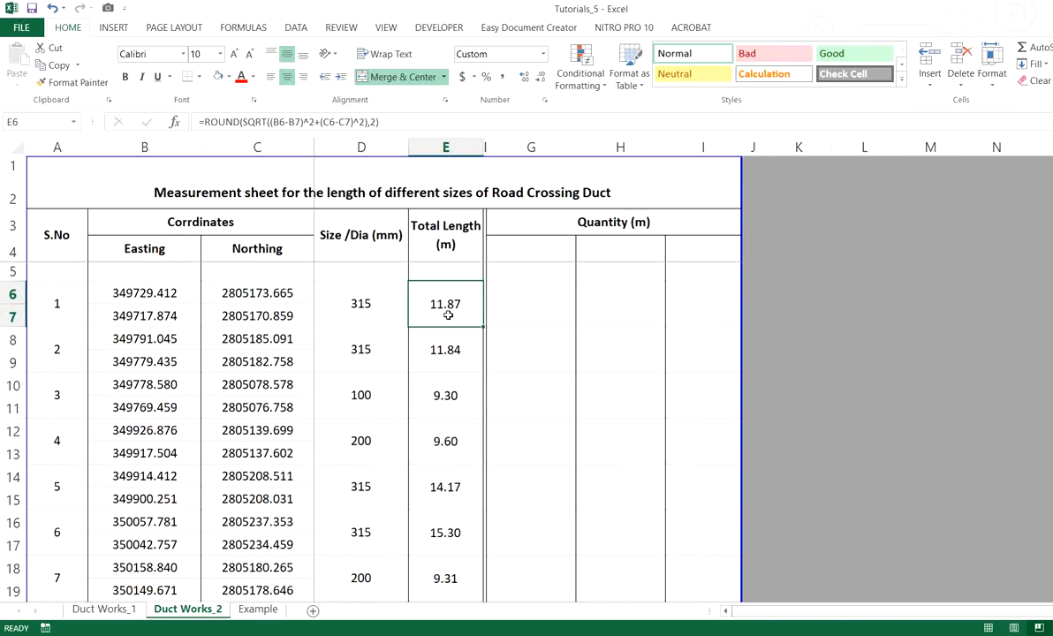
left_click(369, 305)
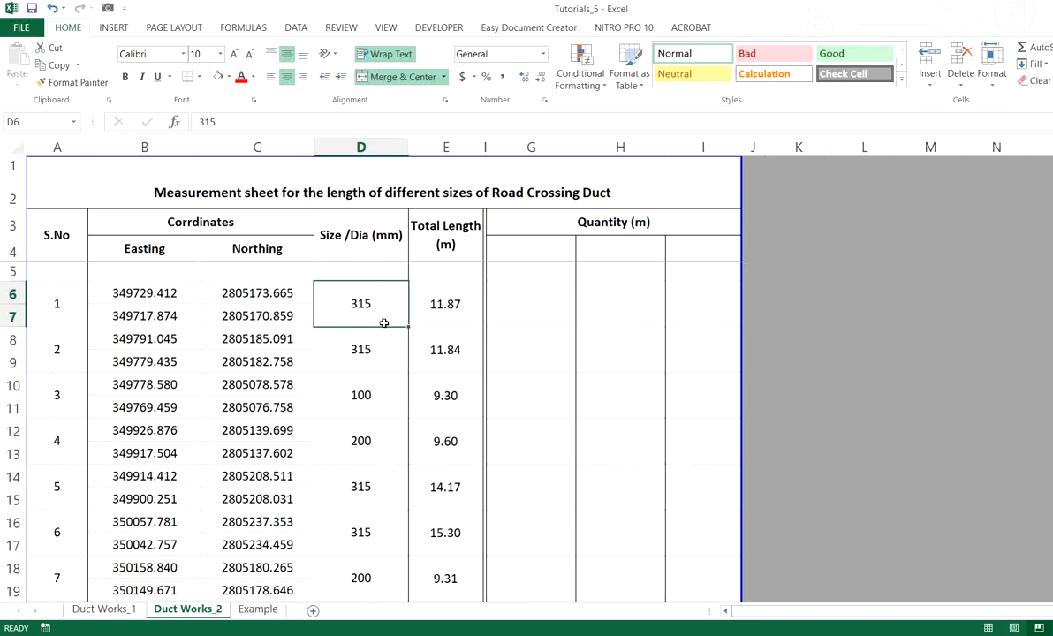
scroll(384, 312, "down", 1)
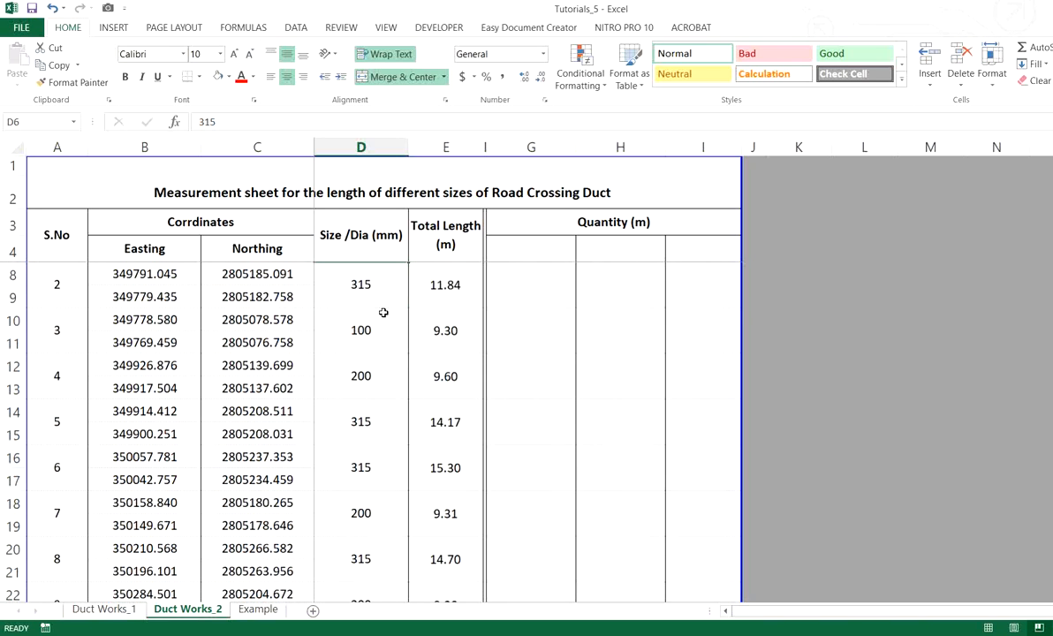
scroll(383, 312, "up", 1)
scroll(383, 307, "down", 2)
scroll(412, 332, "down", 1)
scroll(412, 332, "down", 7)
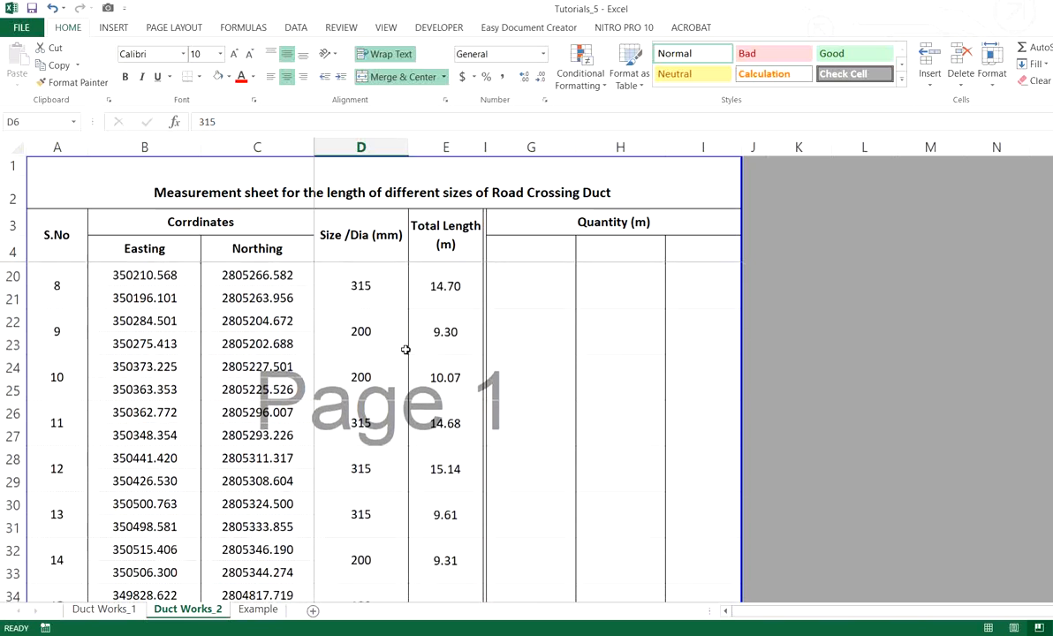
scroll(402, 368, "down", 2)
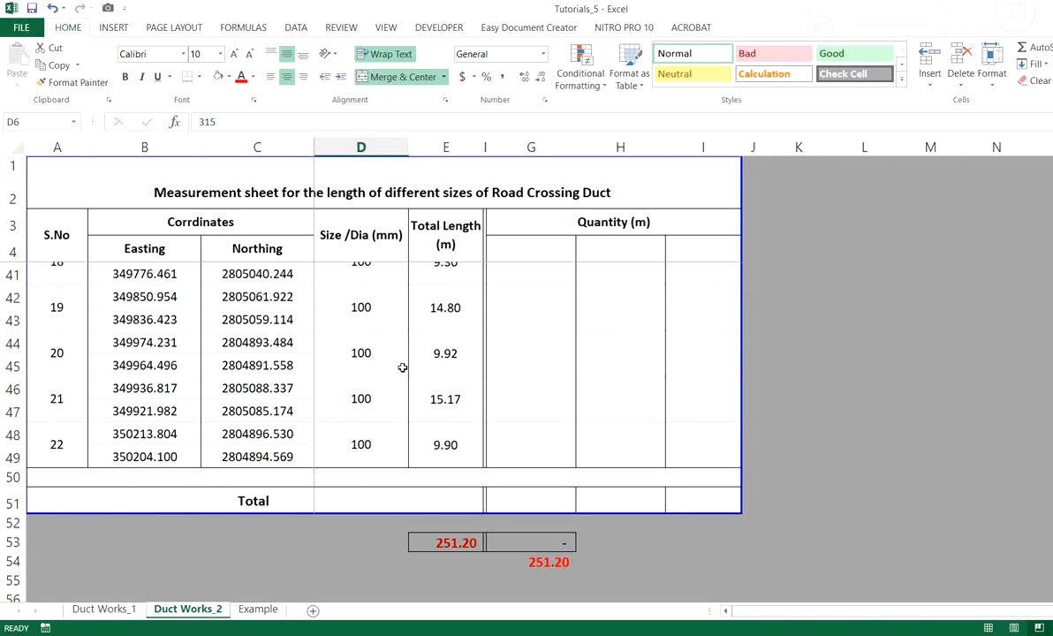
scroll(402, 369, "up", 2)
scroll(401, 389, "down", 2)
scroll(334, 340, "up", 4)
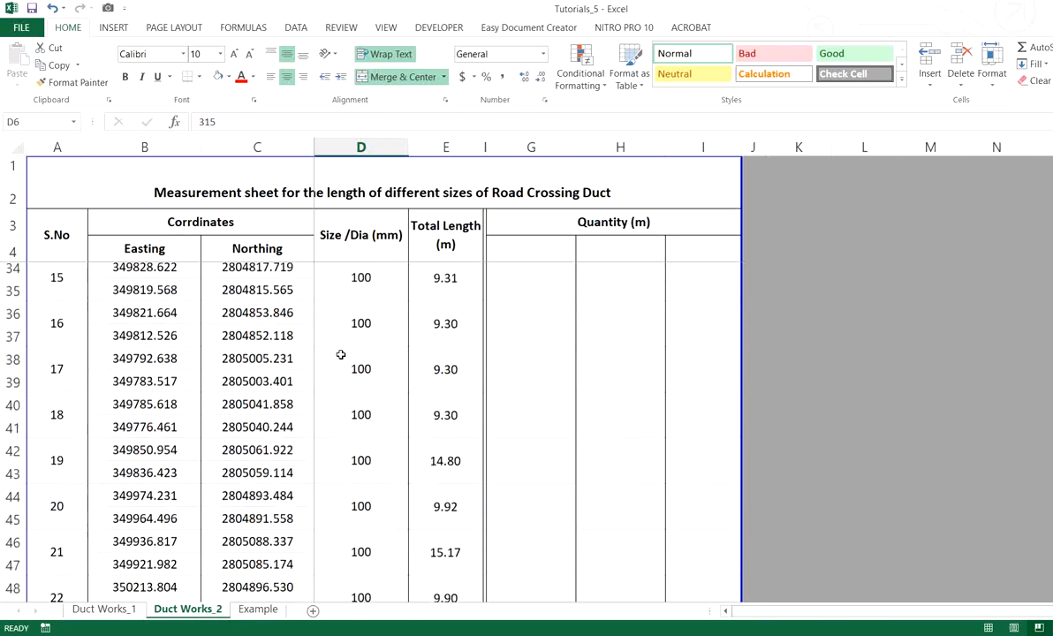
scroll(359, 321, "up", 8)
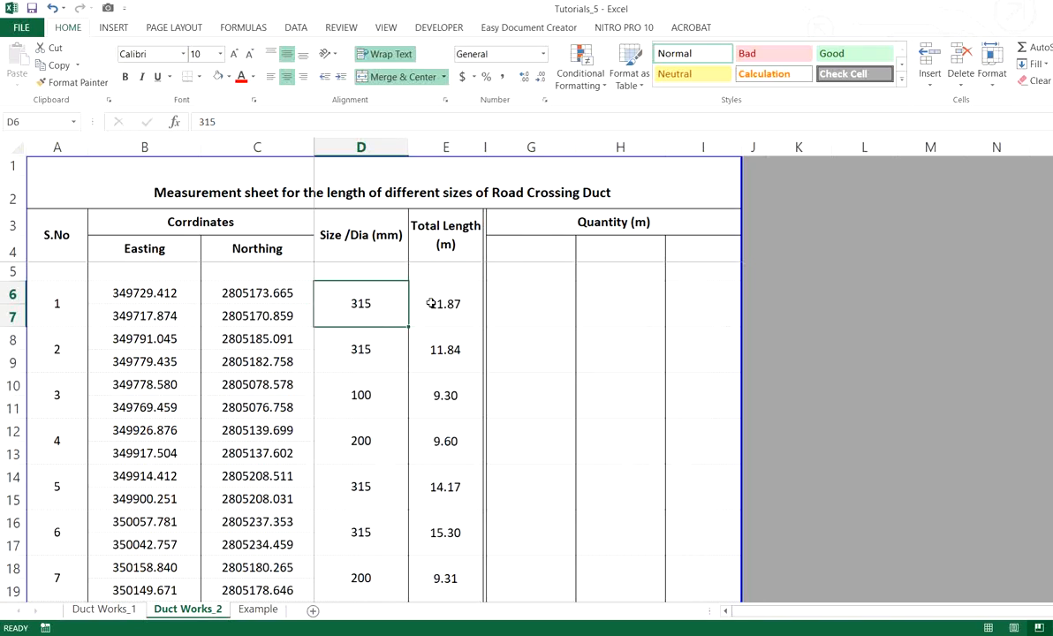
Copy the duct sizes from D6:D49 and paste them as values starting at K3.
left_click_drag(369, 301, 384, 509)
right_click(384, 508)
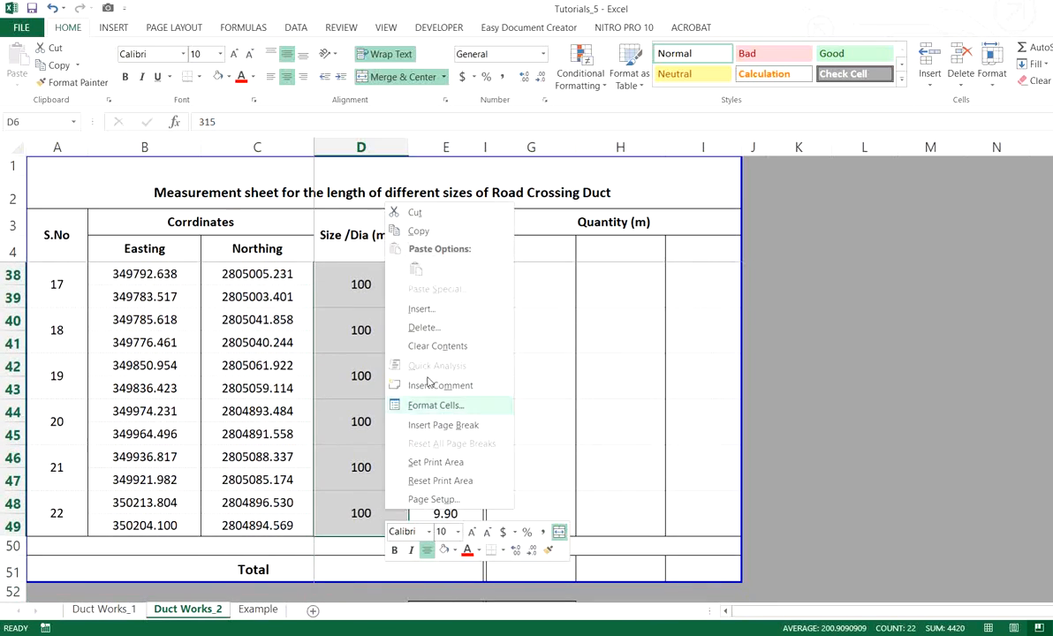
left_click(415, 230)
scroll(530, 324, "up", 11)
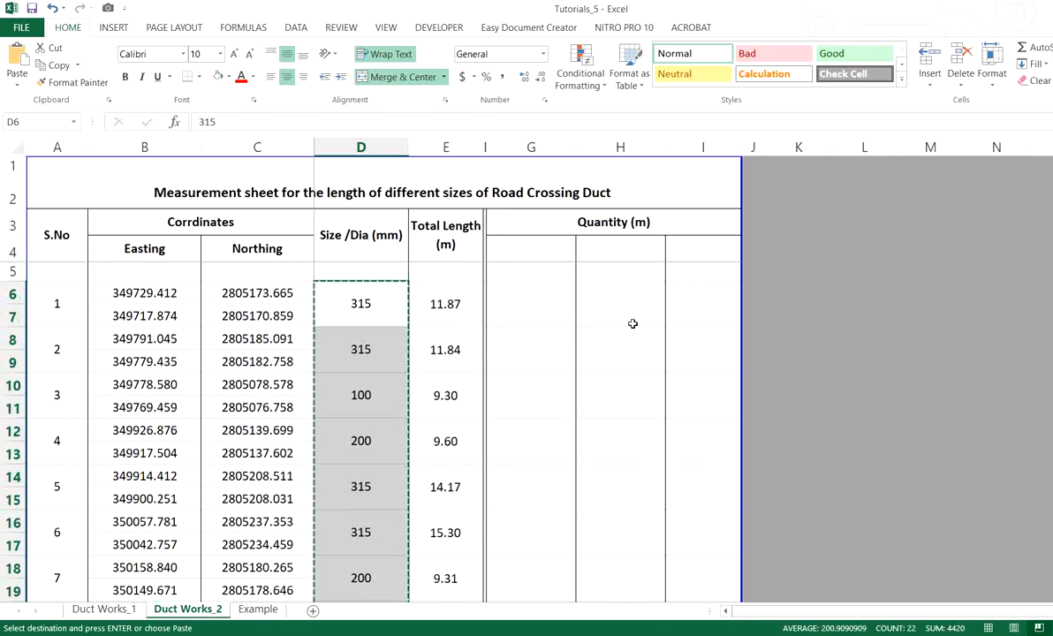
left_click(818, 223)
right_click(818, 223)
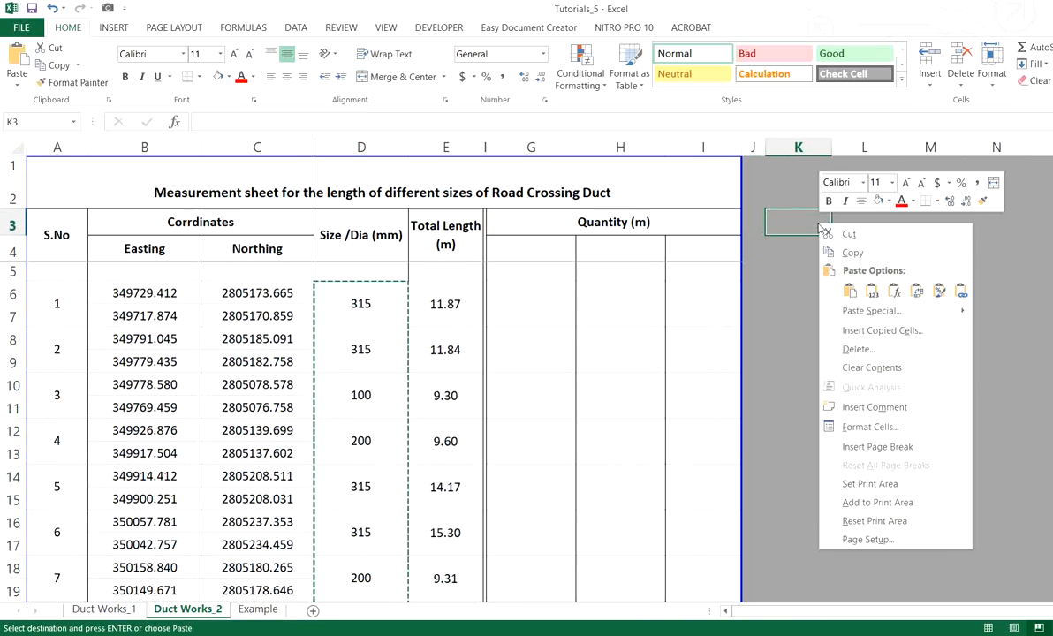
left_click(872, 292)
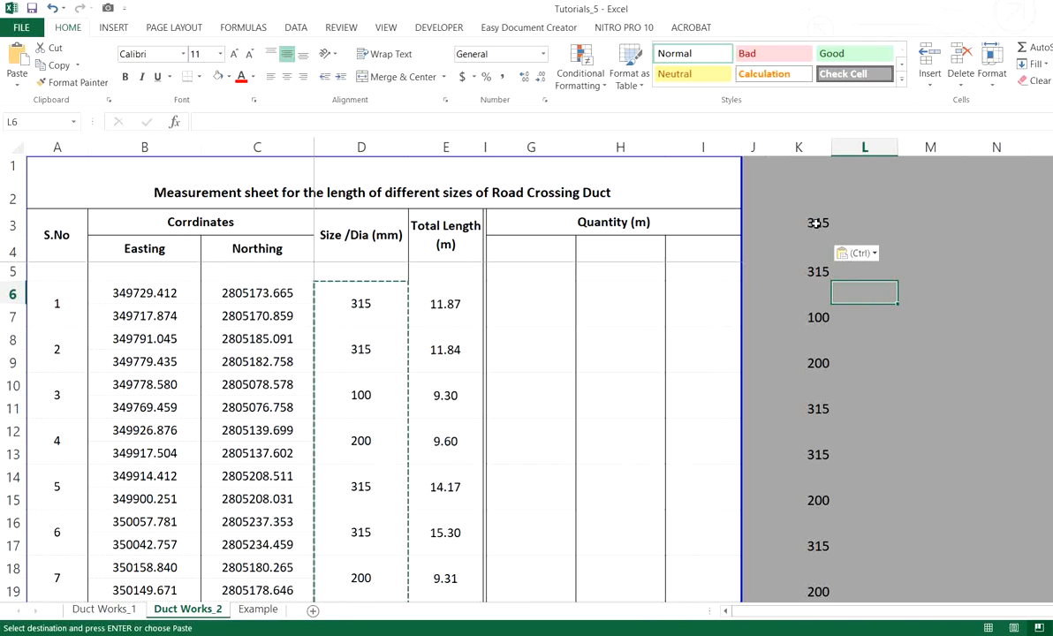
Remove the duplicate values from the duct sizes pasted in column K, starting at K3.
left_click_drag(818, 223, 826, 506)
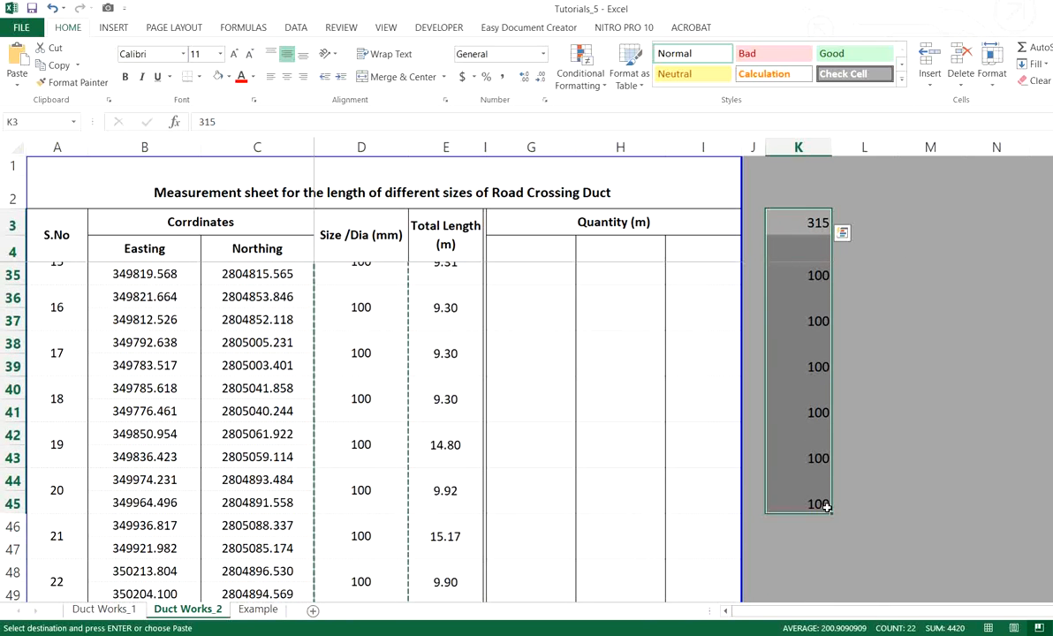
scroll(825, 506, "down", 2)
scroll(826, 506, "up", 12)
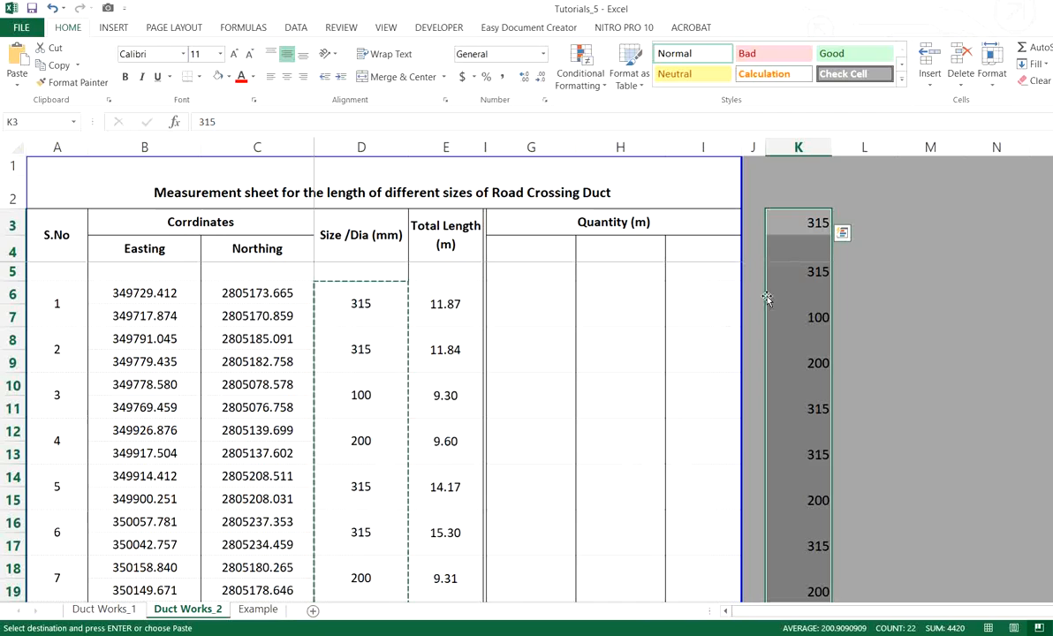
left_click(296, 28)
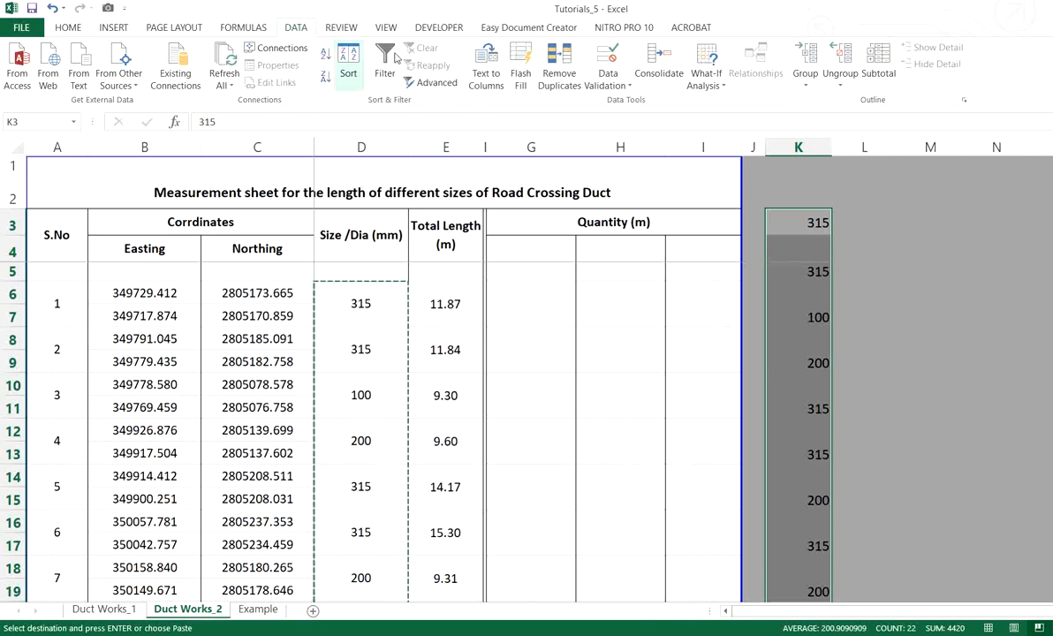
left_click(557, 79)
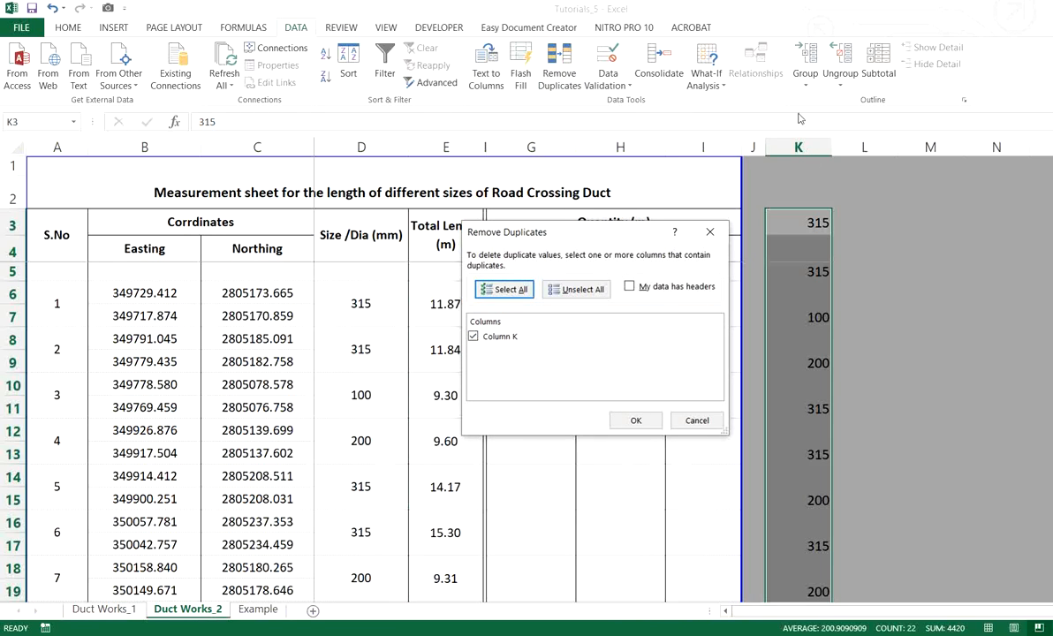
left_click(635, 423)
left_click(594, 354)
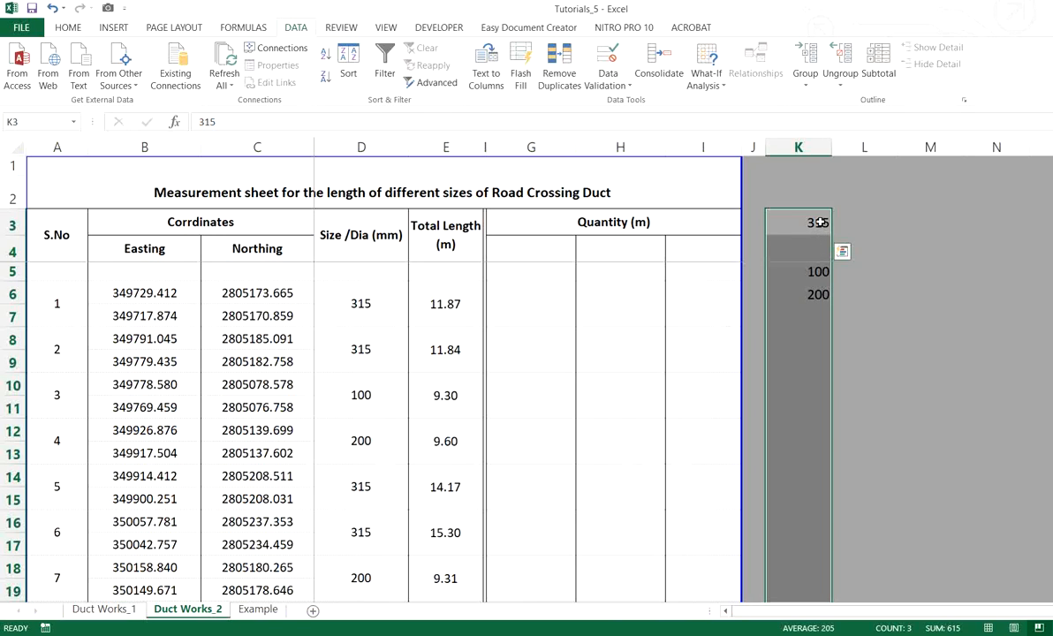
Enter the unique duct sizes 100, 200 and 315 as the Quantity column headings in G4, H4 and I4.
left_click(818, 271)
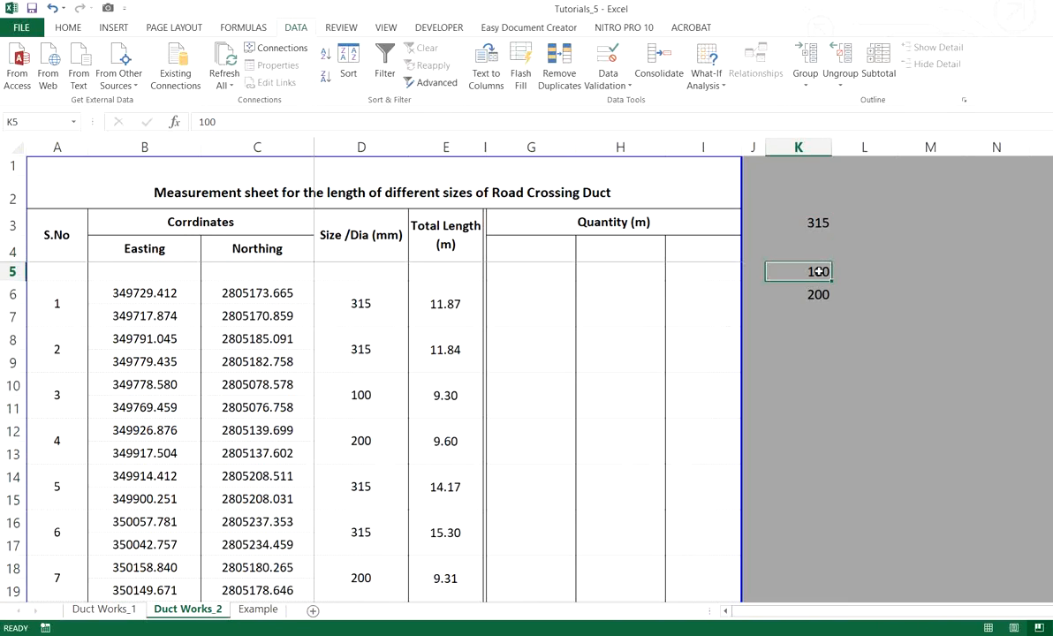
left_click(818, 294)
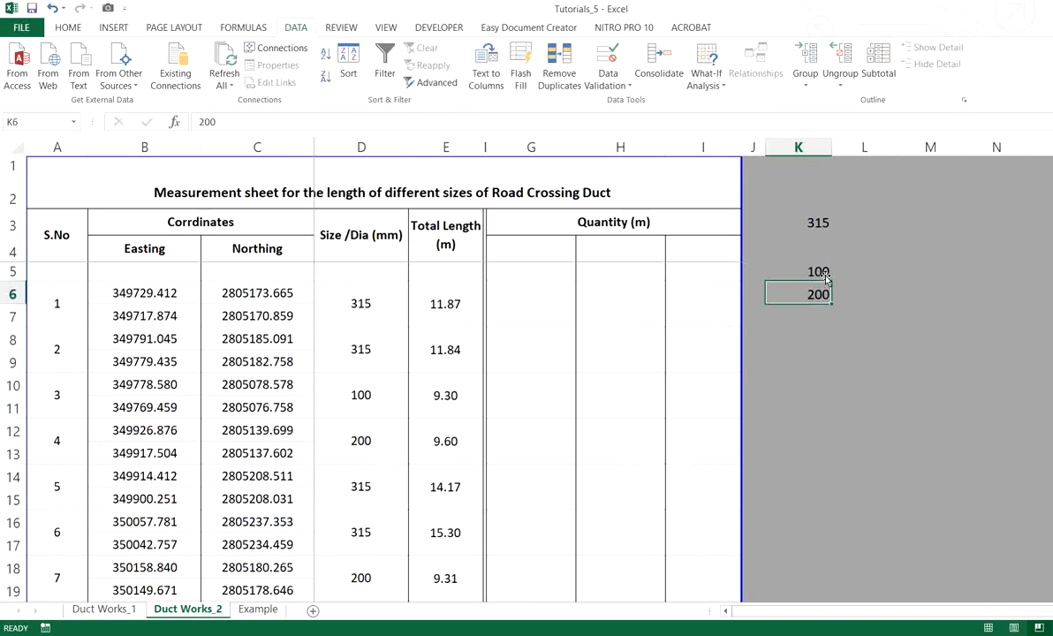
left_click(824, 222)
left_click(560, 252)
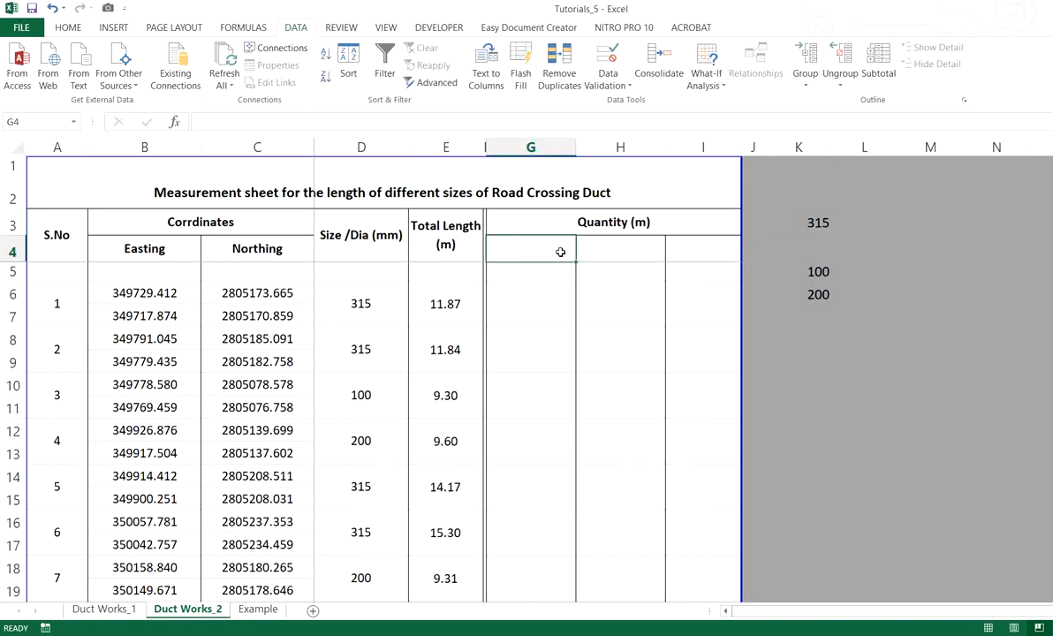
type("100")
key("Tab")
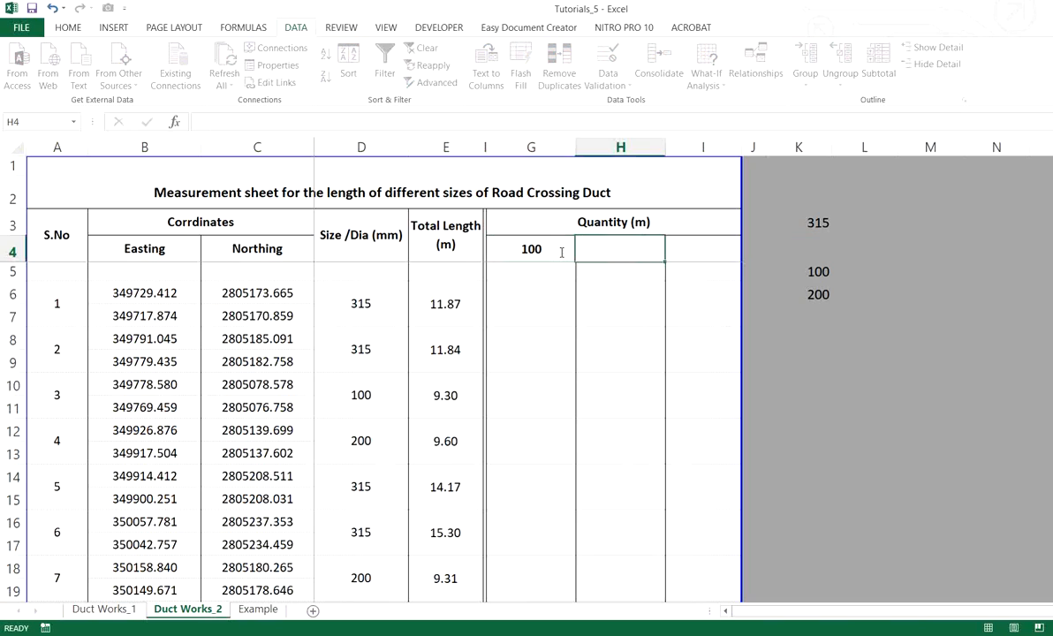
type("200")
key("Tab")
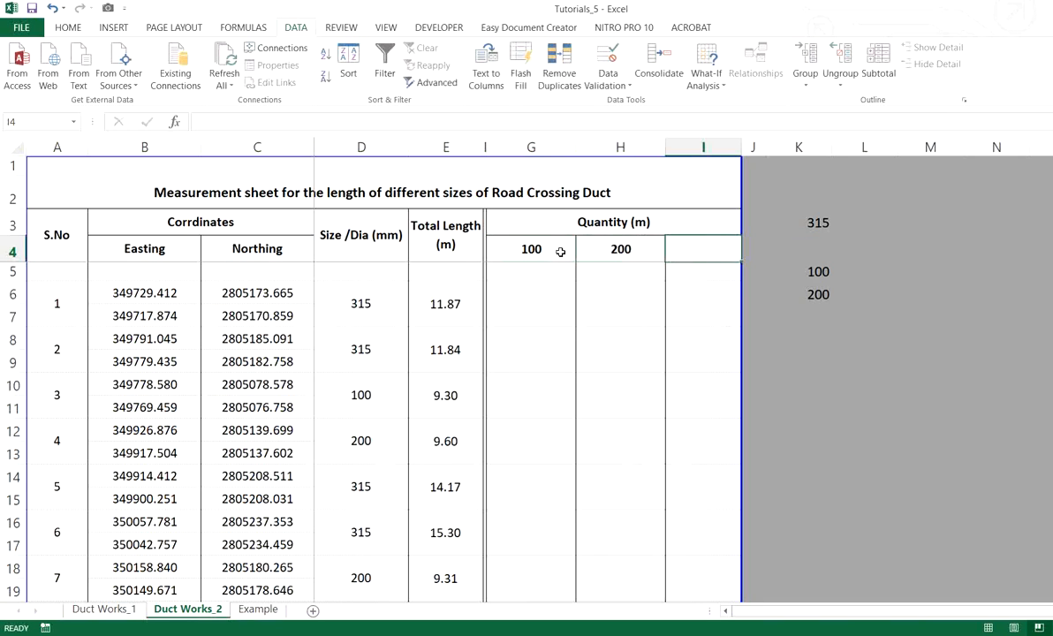
type("315")
key("Return")
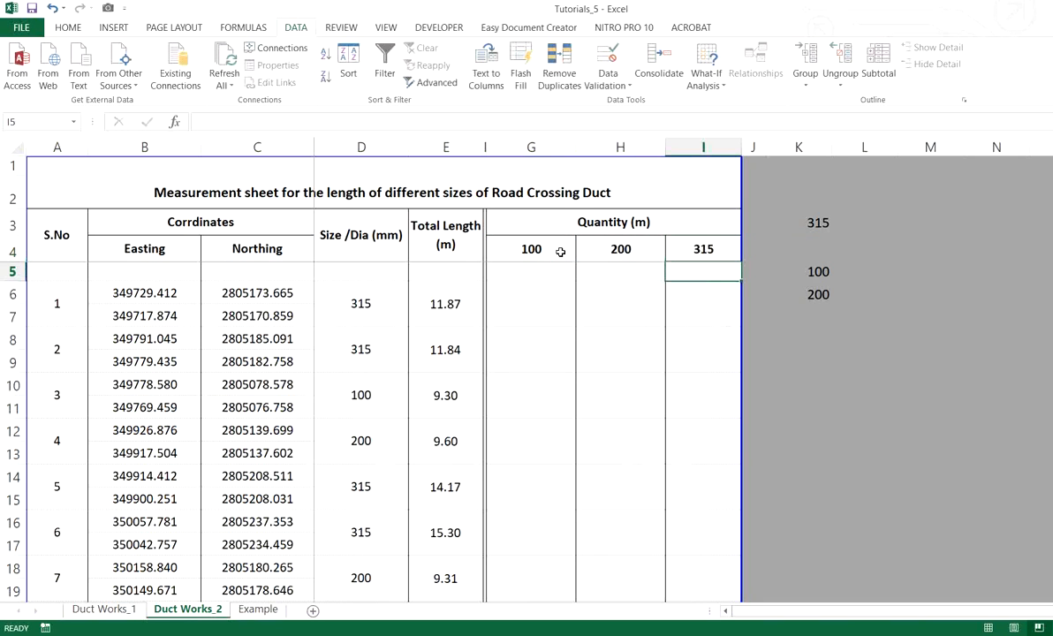
Start an IF formula in G6 that tests whether the duct size in D6 equals the heading in G4.
left_click(535, 308)
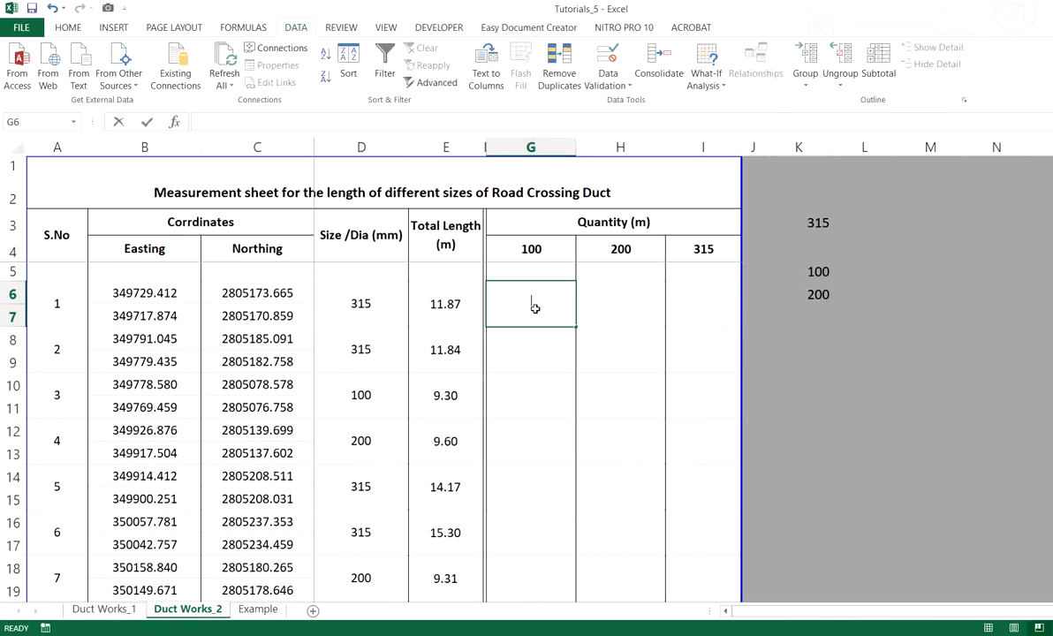
type("=IF")
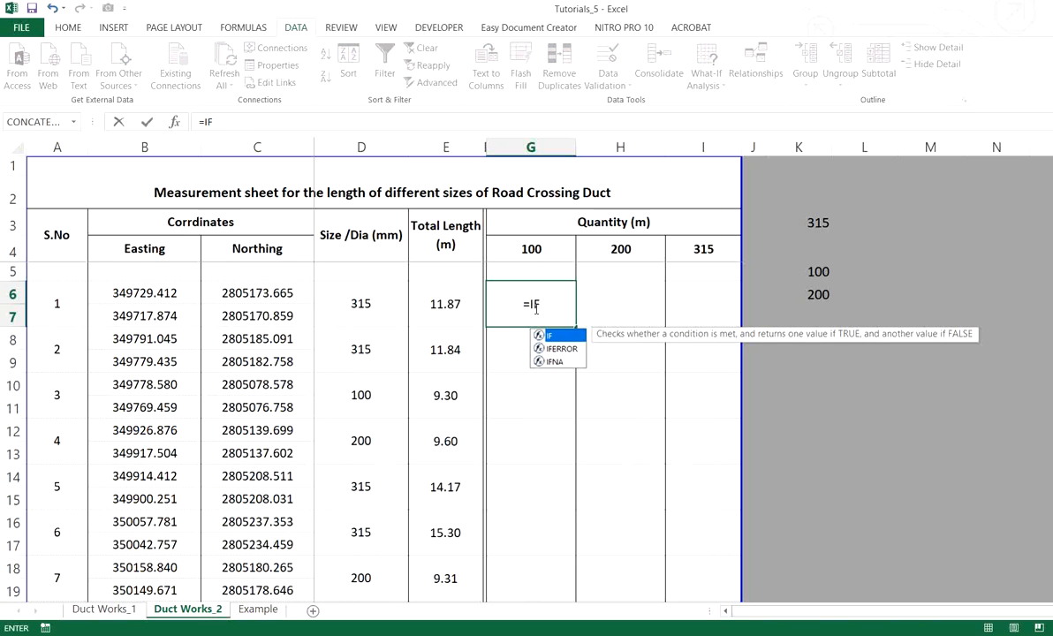
type("(")
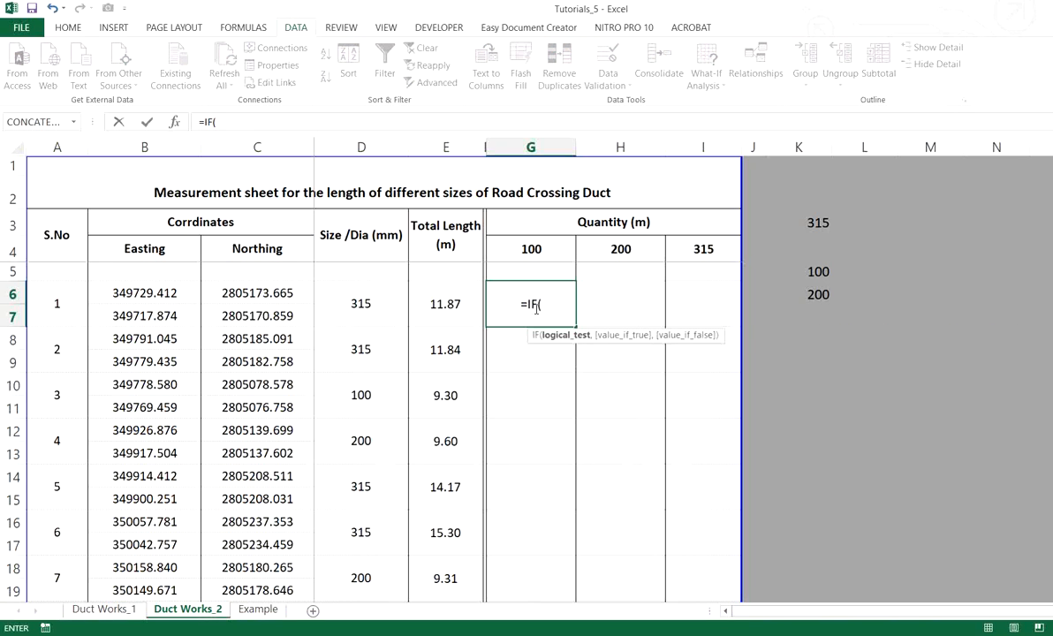
left_click(369, 309)
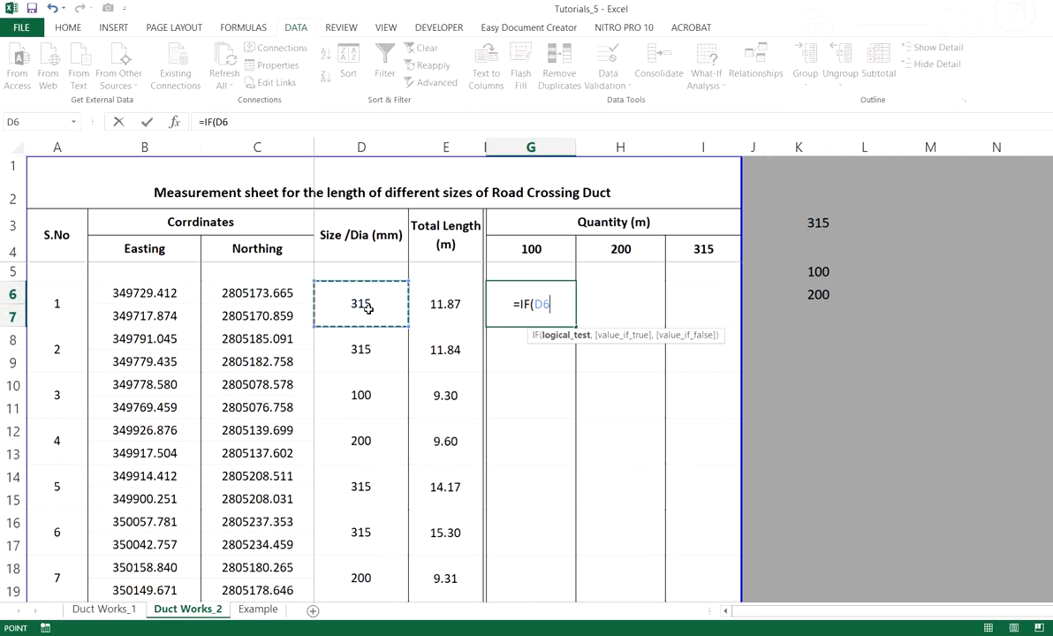
type("=")
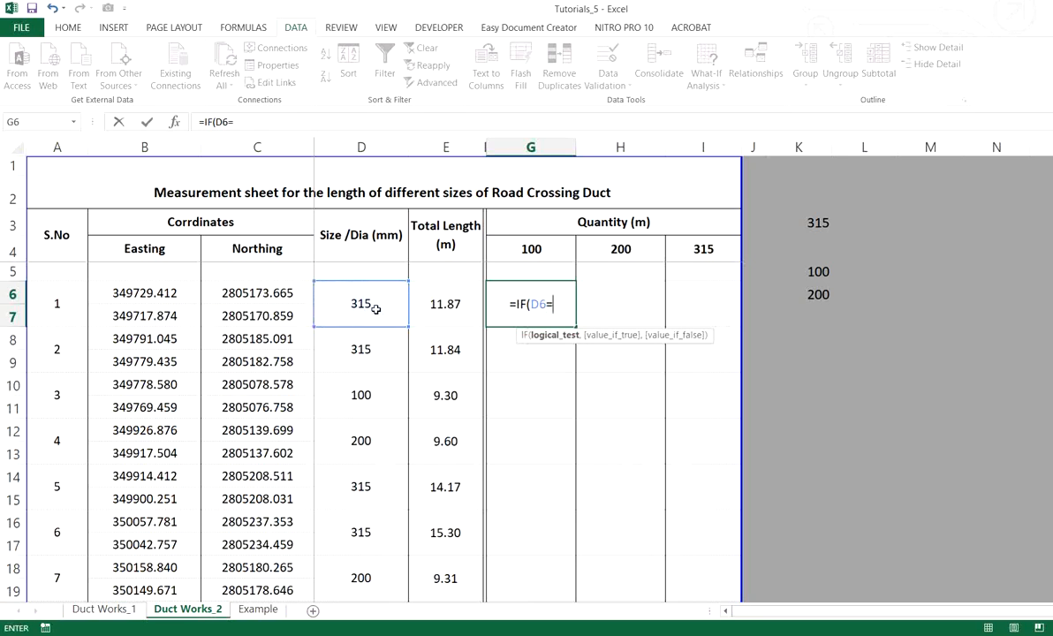
left_click(535, 250)
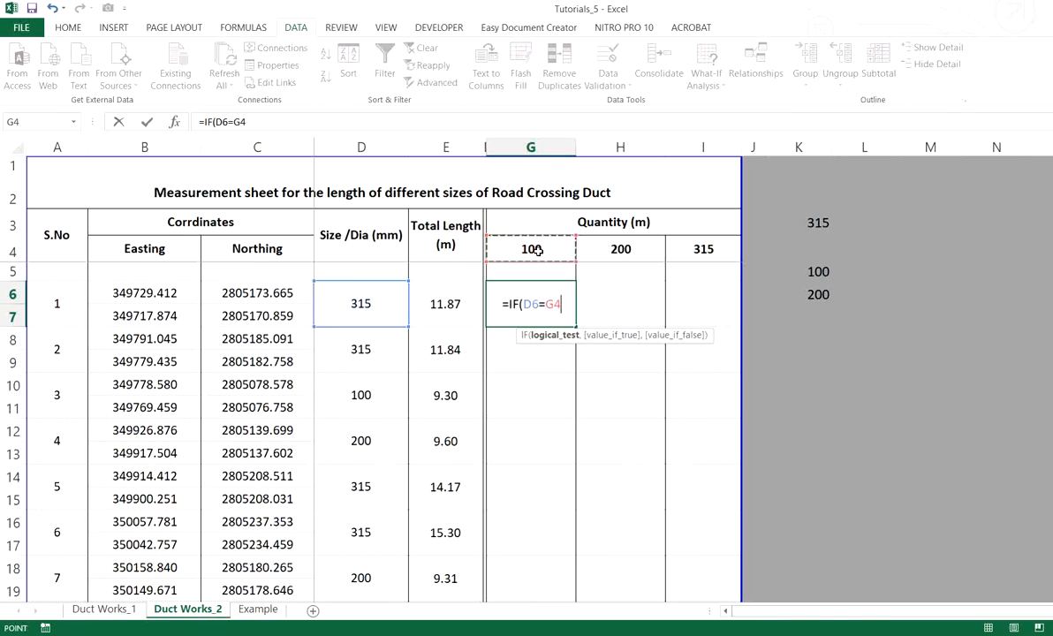
type(",")
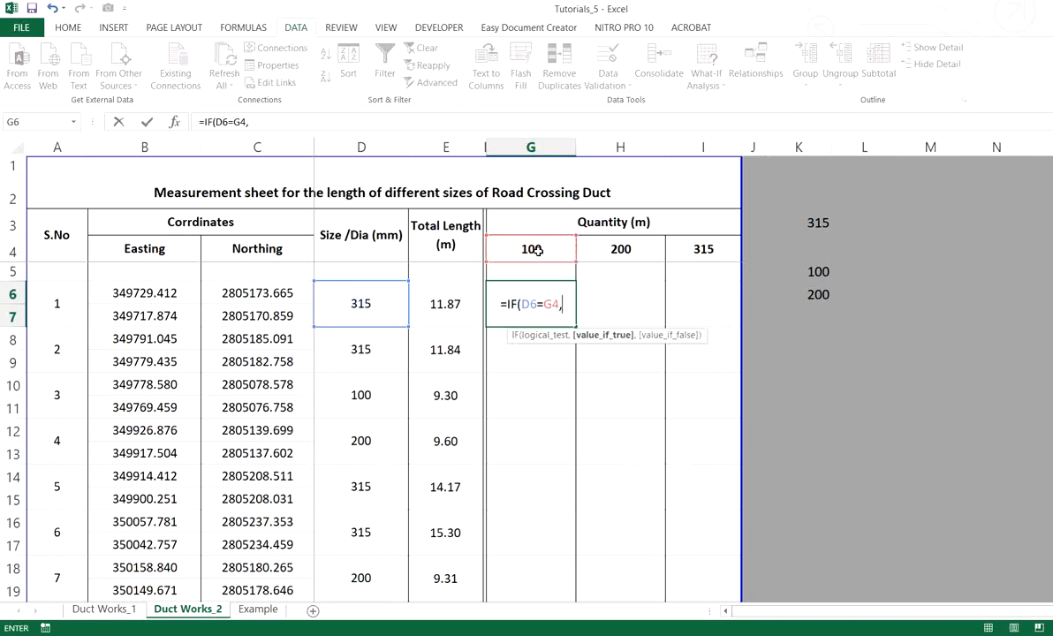
Complete the G6 formula to return the total length in E6 when the test is true and 0 when it is false.
left_click(449, 303)
type(",")
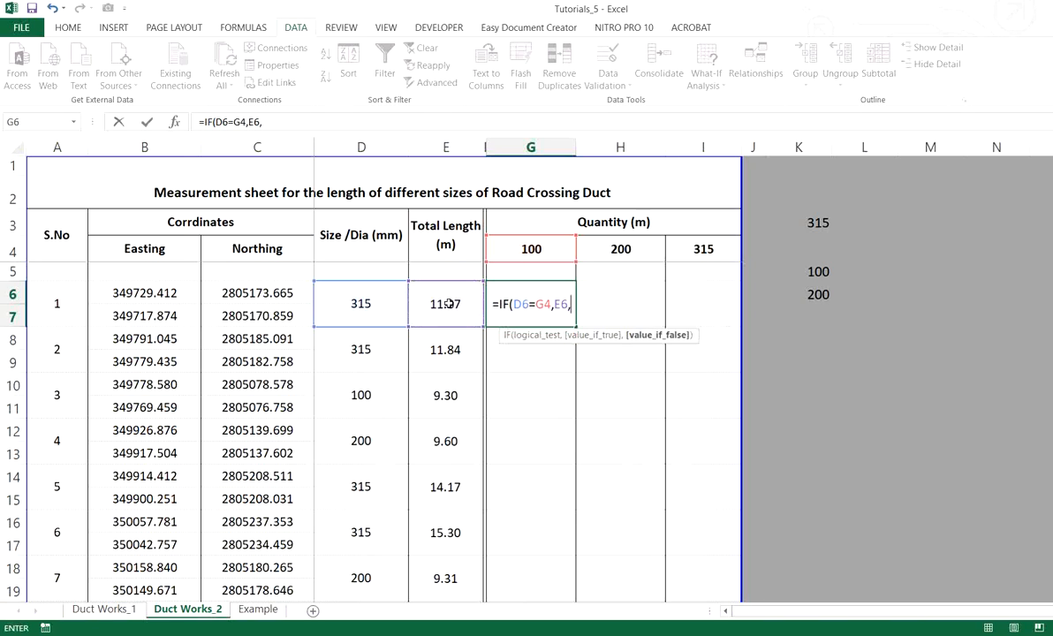
type("0")
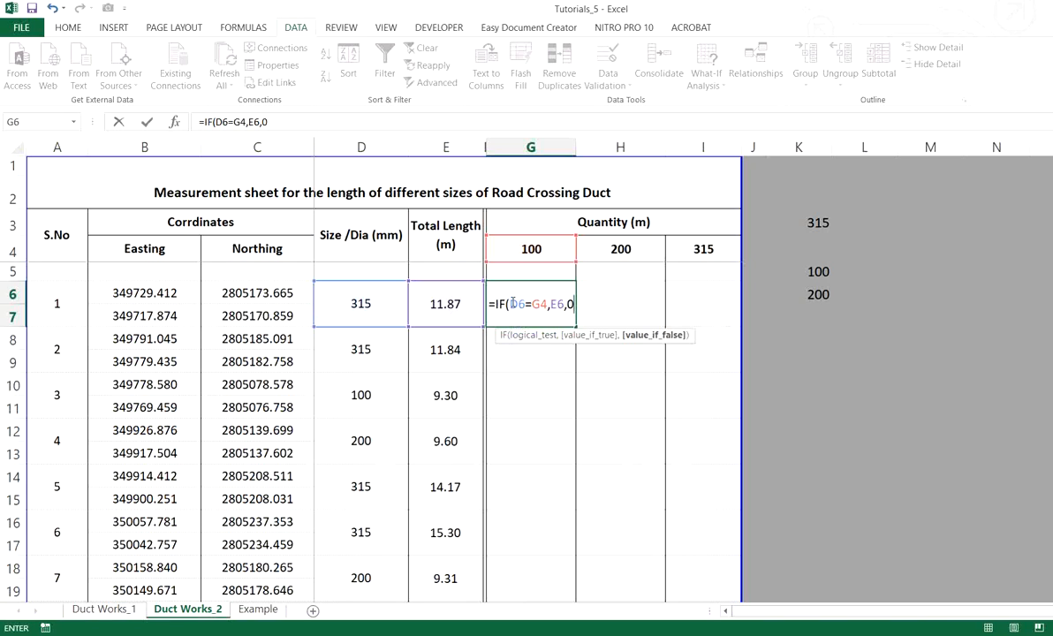
type(")")
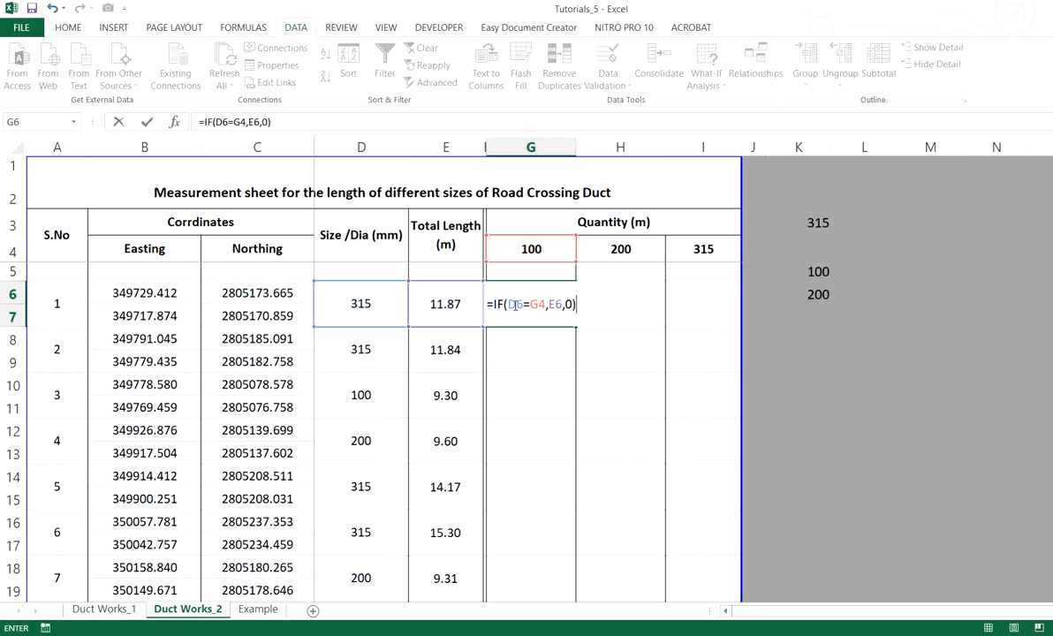
key("F2")
left_click(517, 305)
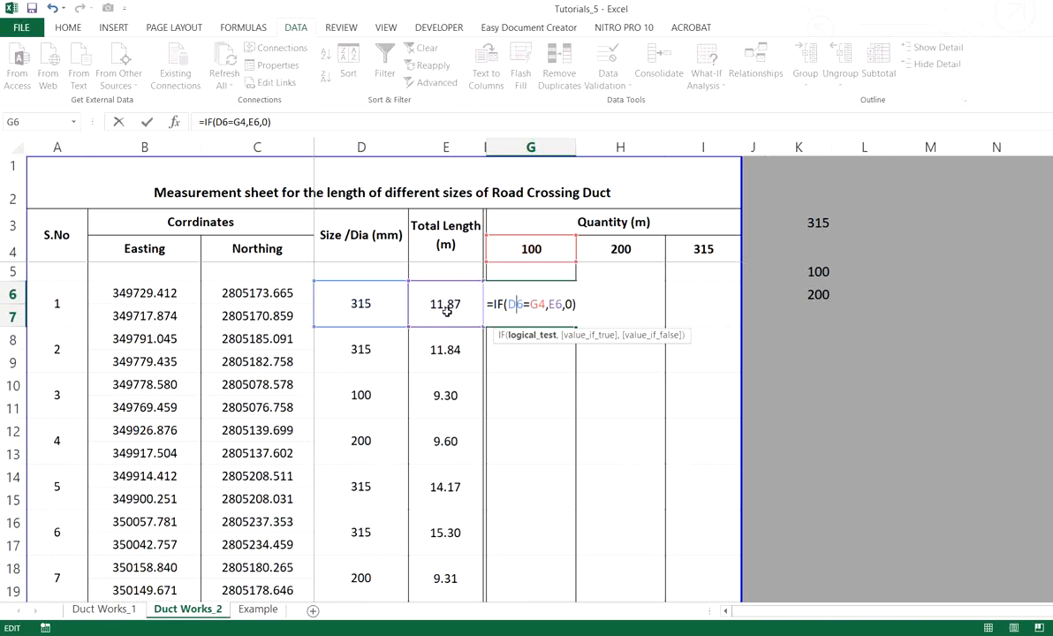
left_click(591, 341)
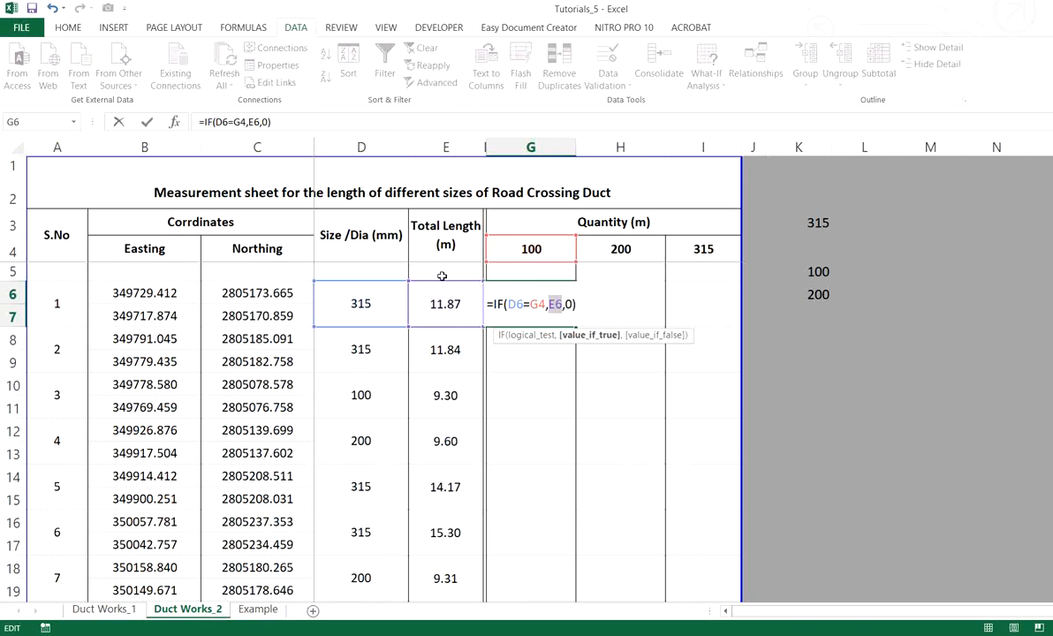
left_click(571, 304)
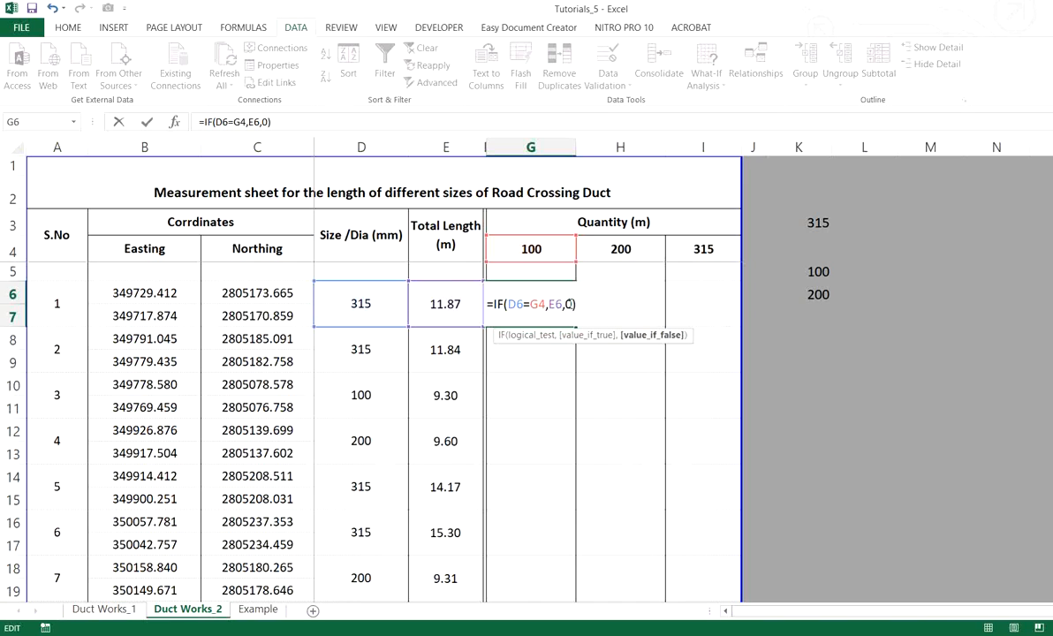
key("Return")
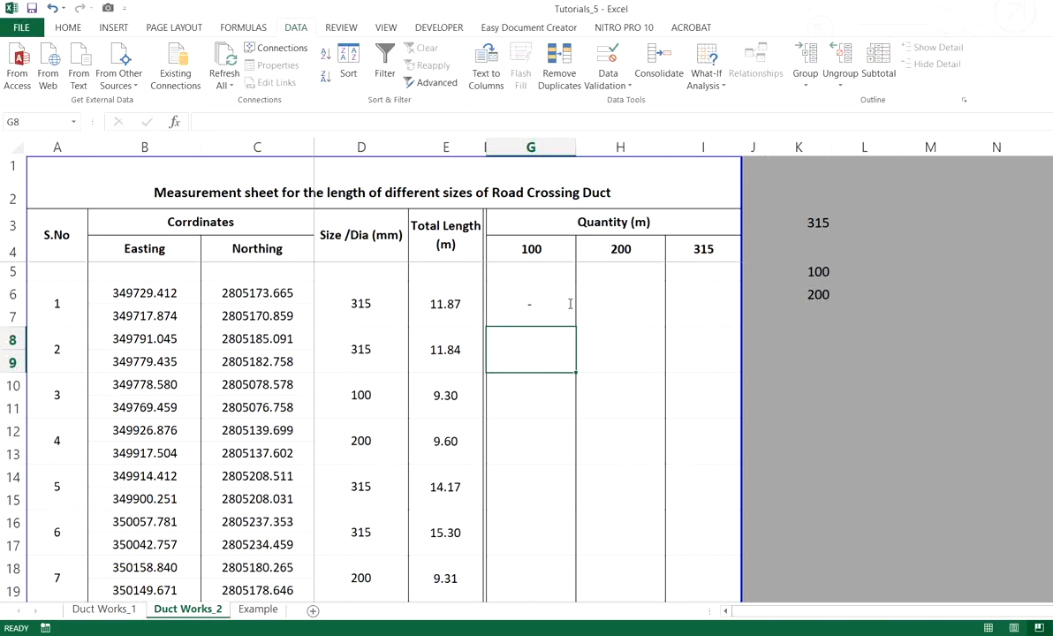
Make the G6 formula's references mixed so that it reads =IF($D6=G$4,$E6,0).
left_click(569, 304)
left_click(616, 301)
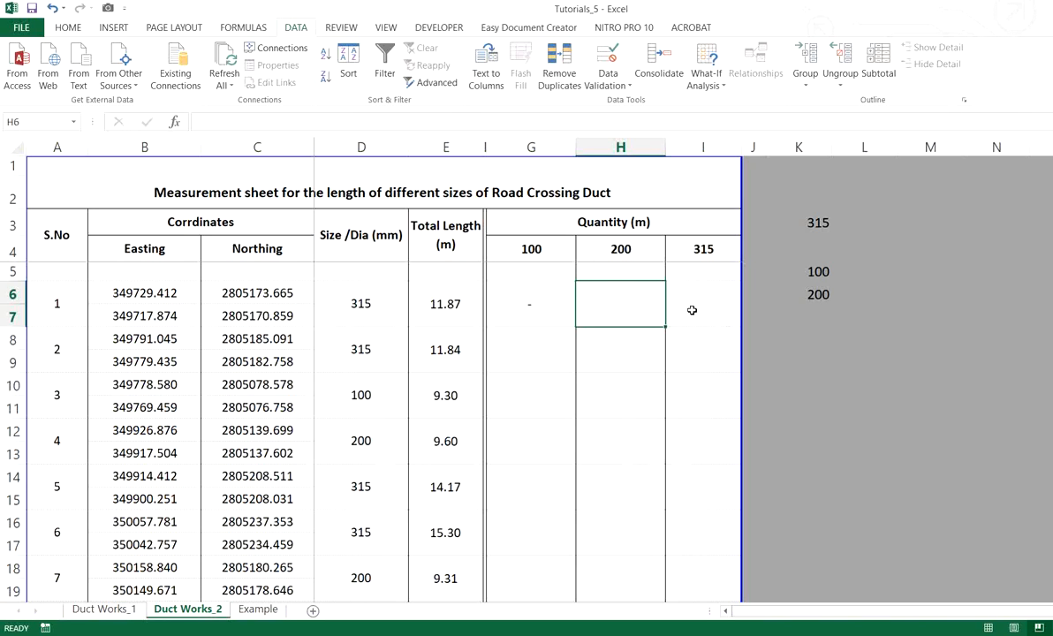
left_click(529, 310)
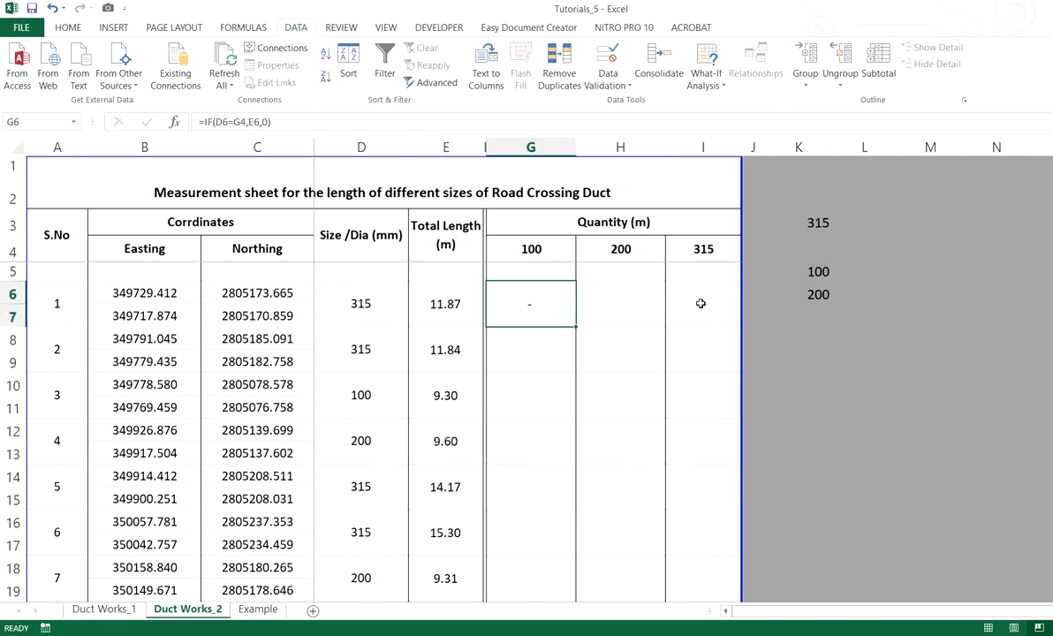
left_click(216, 122)
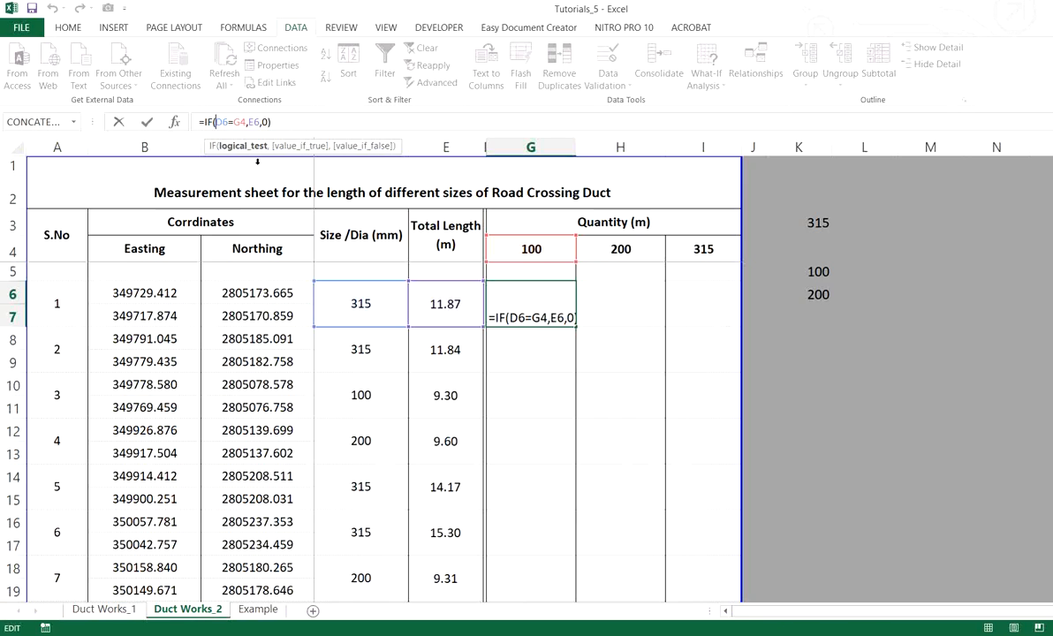
type("$")
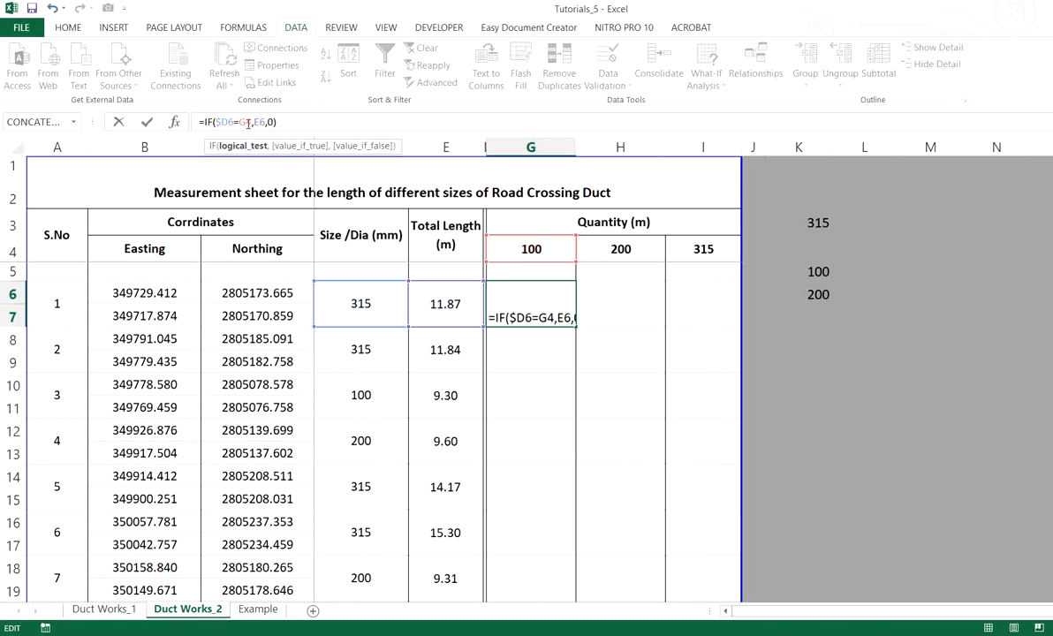
left_click(246, 122)
type("$")
left_click(262, 122)
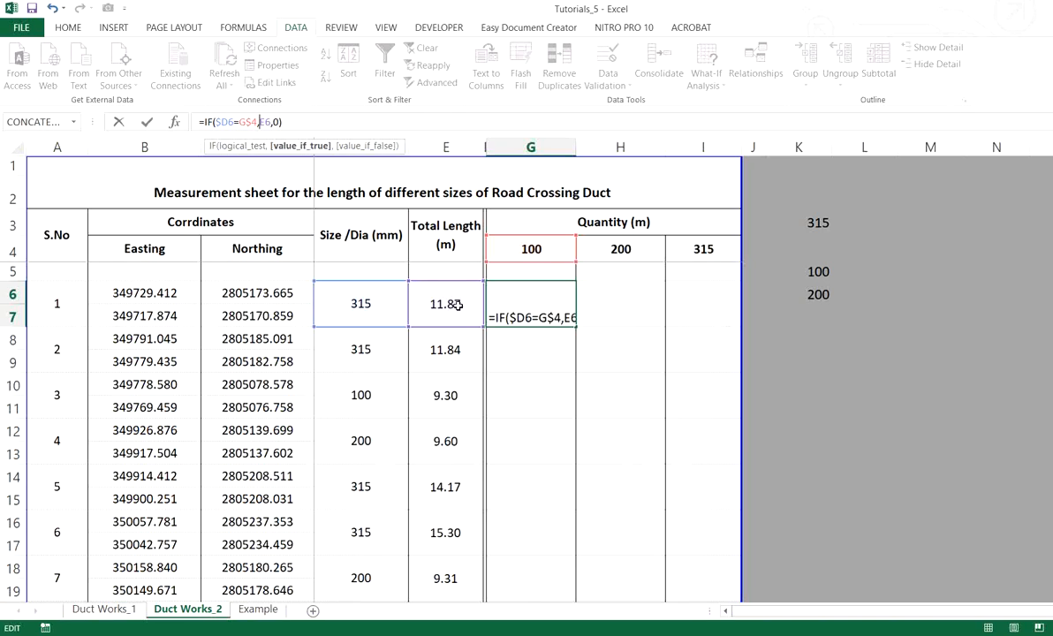
type("$")
key("Return")
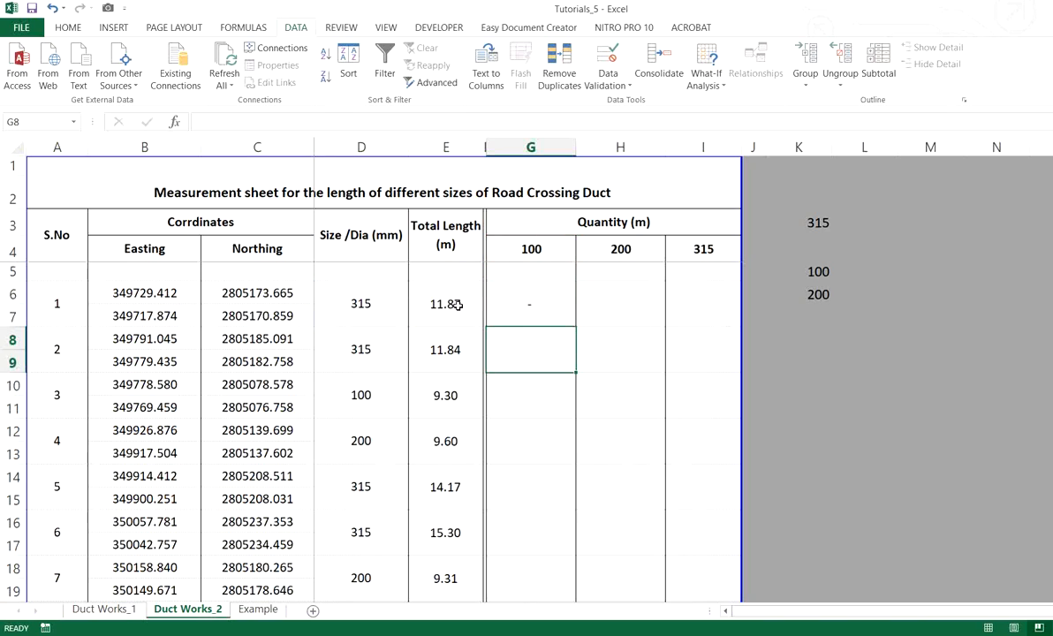
Fill the G6 formula across to I6 and down the Quantity columns to row 49.
left_click(542, 302)
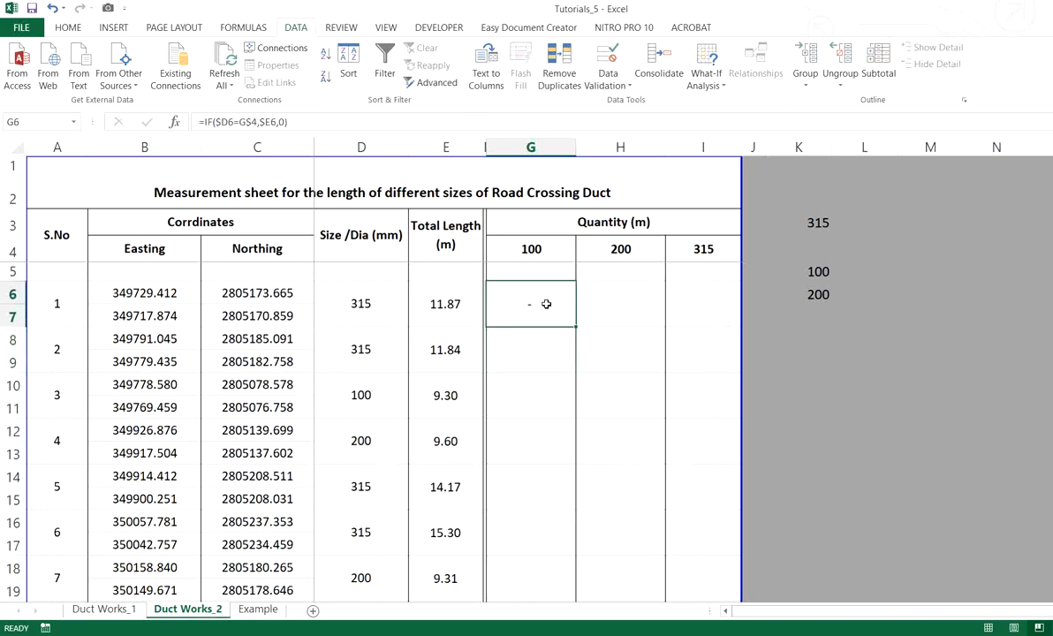
left_click_drag(576, 326, 706, 315)
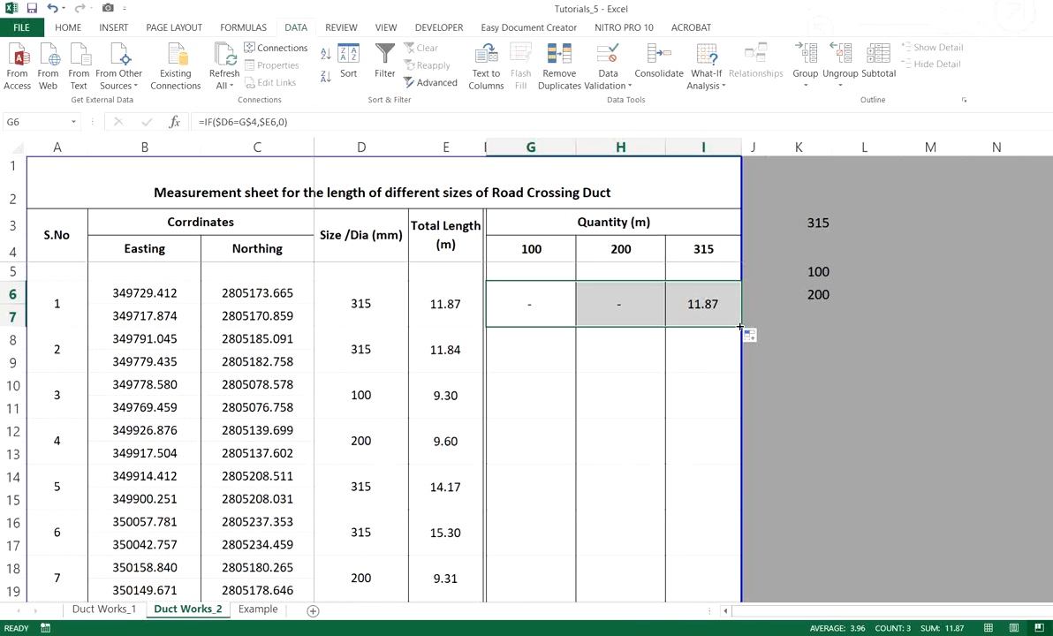
left_click_drag(740, 328, 698, 450)
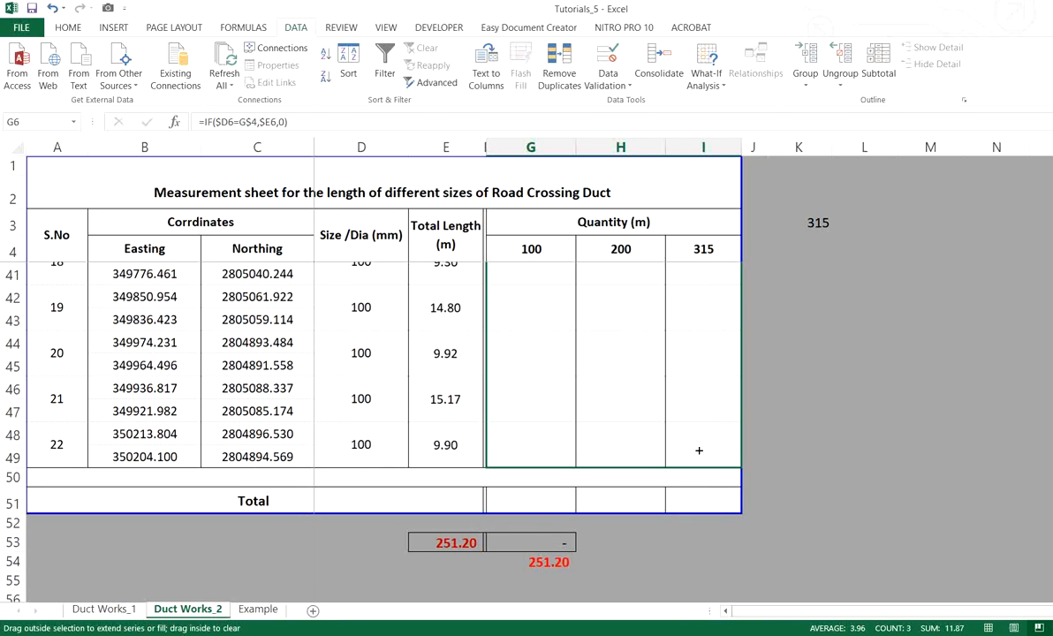
left_click_drag(699, 450, 699, 450)
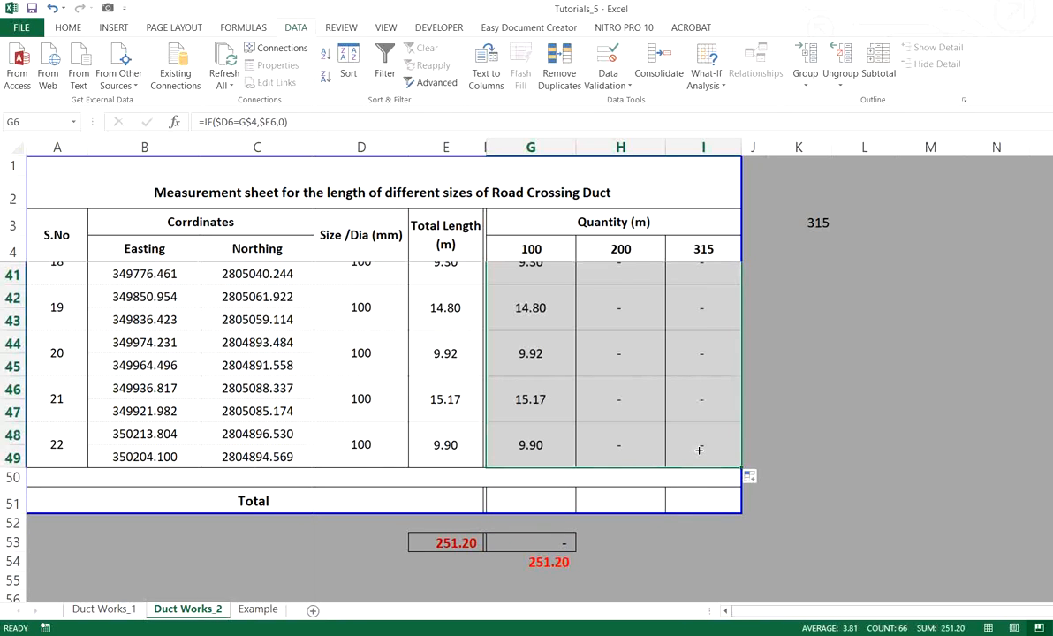
Total the 100 mm Quantity column in G51 with the formula =SUM(G6:G49).
scroll(574, 445, "up", 2)
scroll(574, 446, "up", 10)
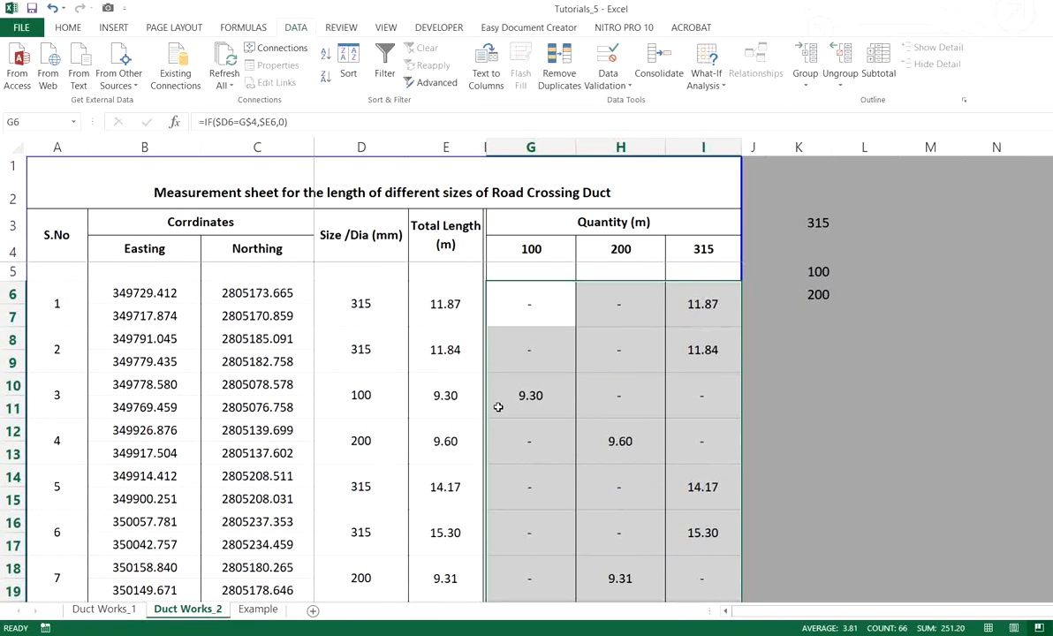
left_click(530, 394)
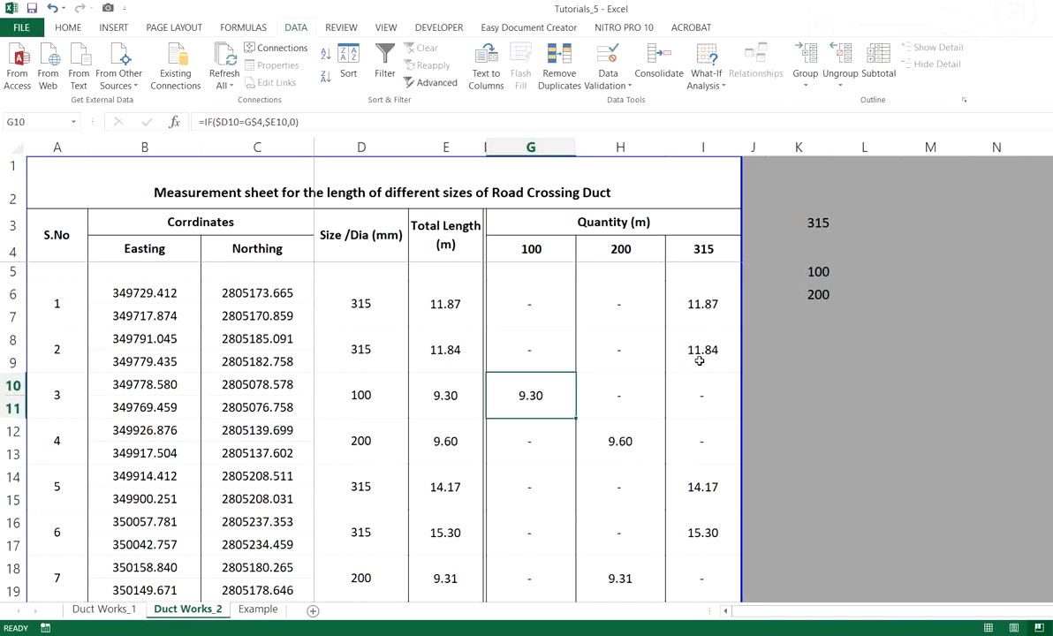
scroll(653, 415, "down", 4)
scroll(668, 482, "down", 8)
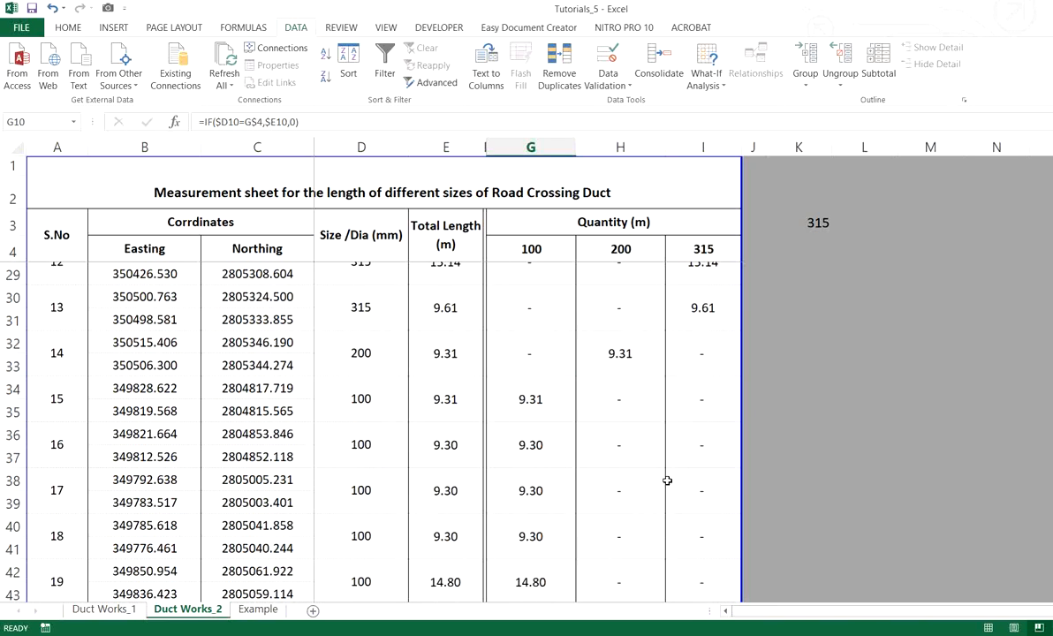
left_click(548, 497)
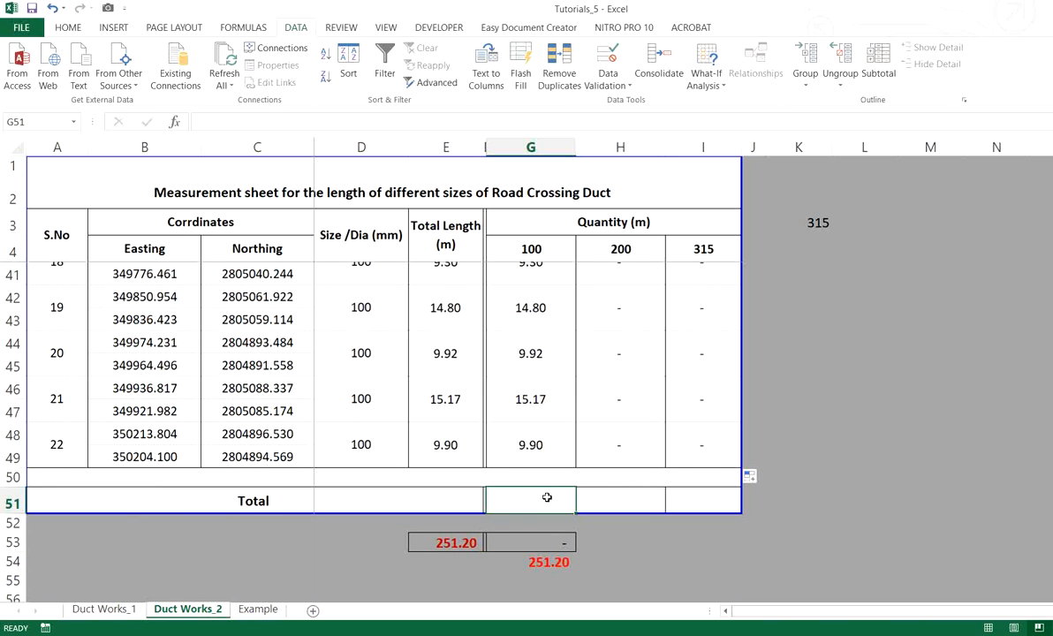
key("alt+equal")
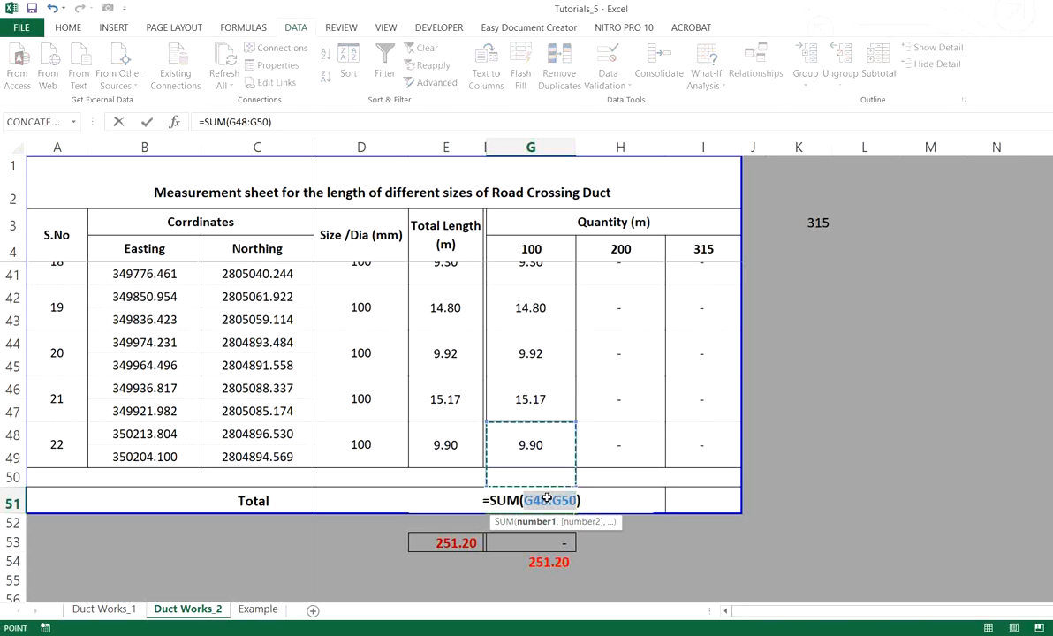
left_click_drag(536, 456, 541, 304)
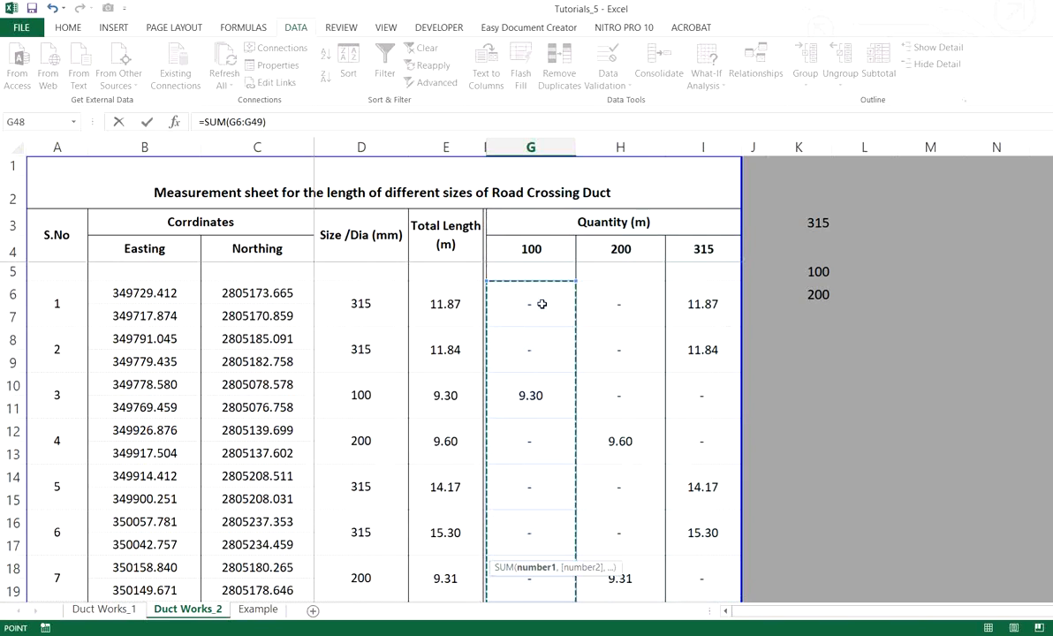
key("Return")
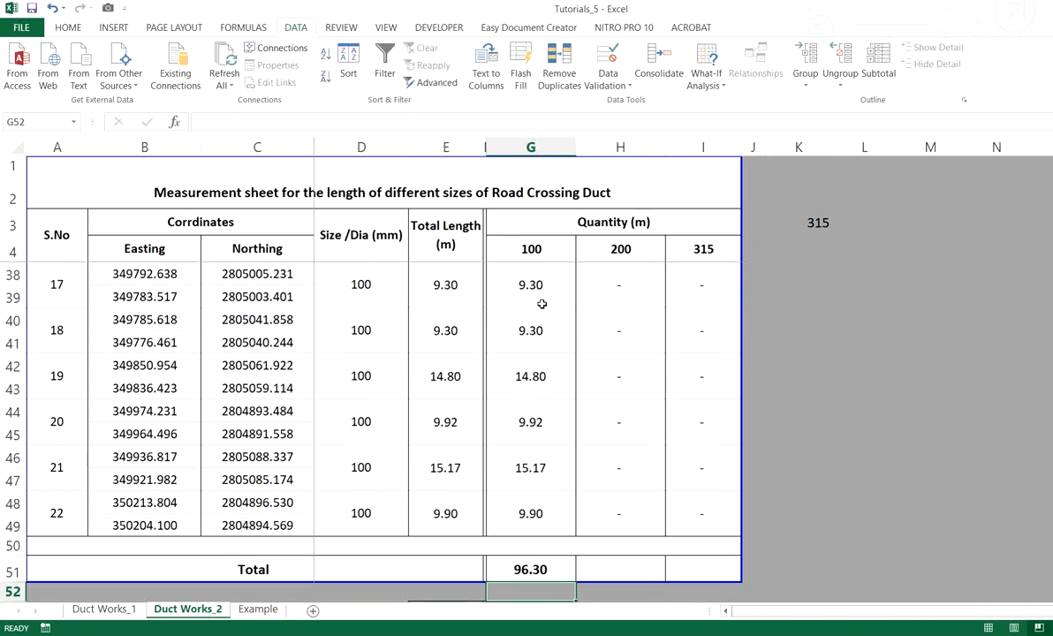
Fill the Total row's sum formula from G51 across to I51 for the 200 and 315 columns.
left_click(559, 569)
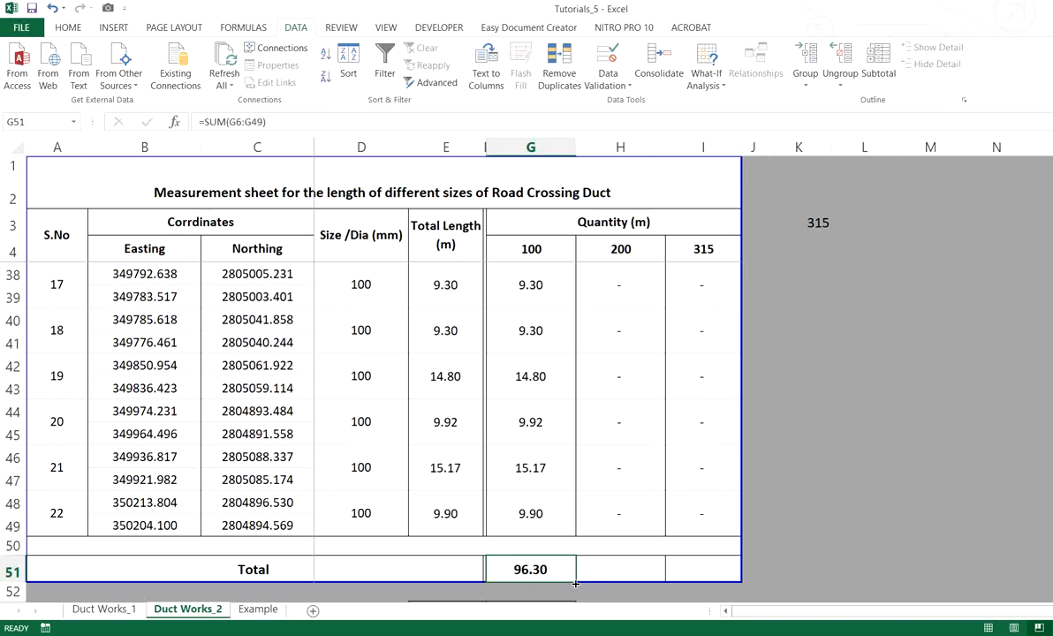
left_click_drag(574, 583, 714, 571)
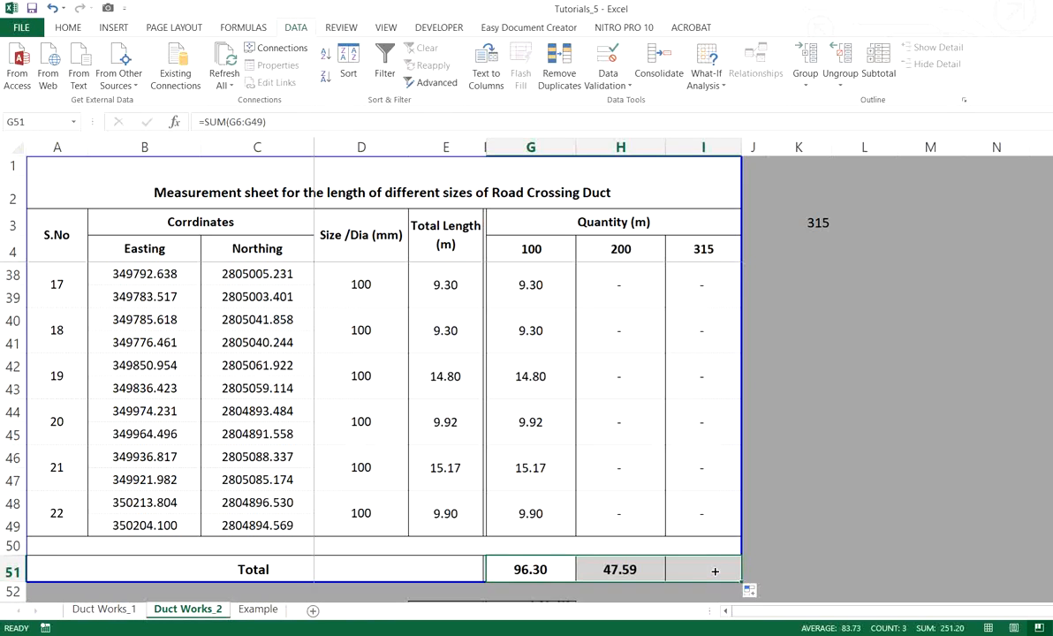
scroll(714, 571, "down", 1)
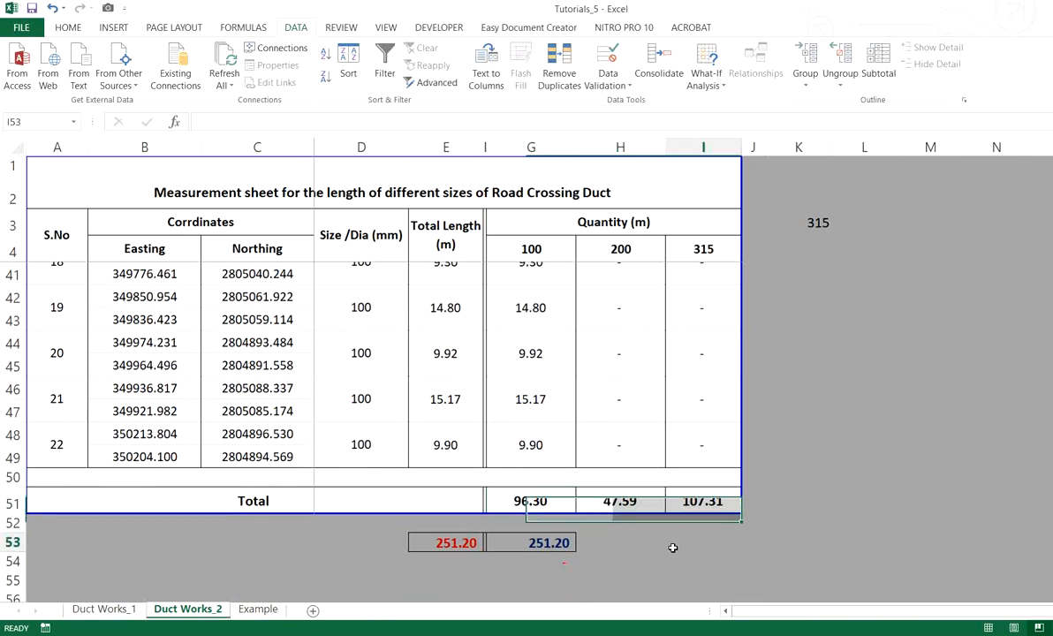